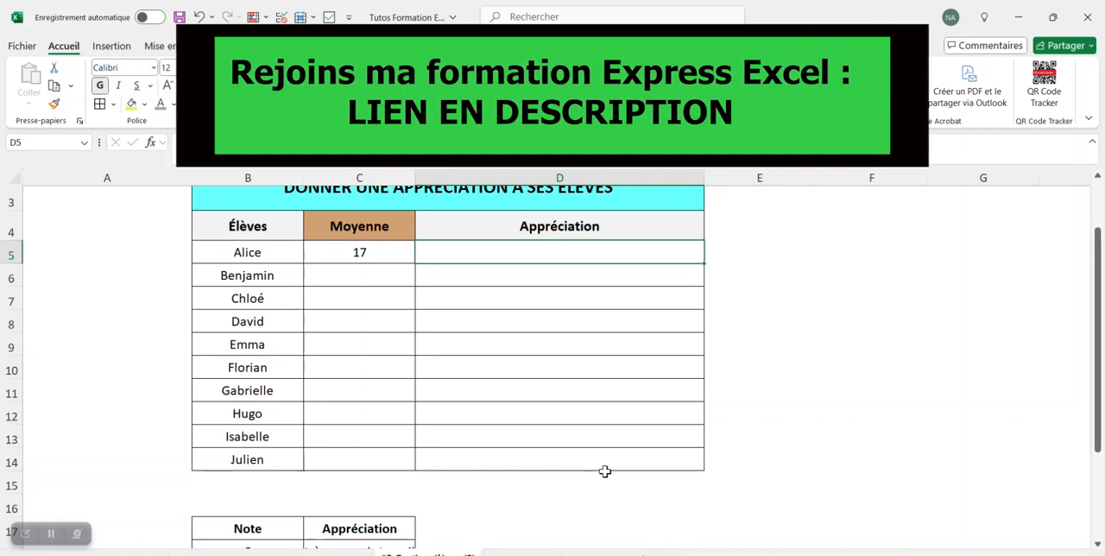
Examine the pupils' average and appreciation table and the Note/Appréciation scale in B17:C22
scroll(393, 333, up, 1)
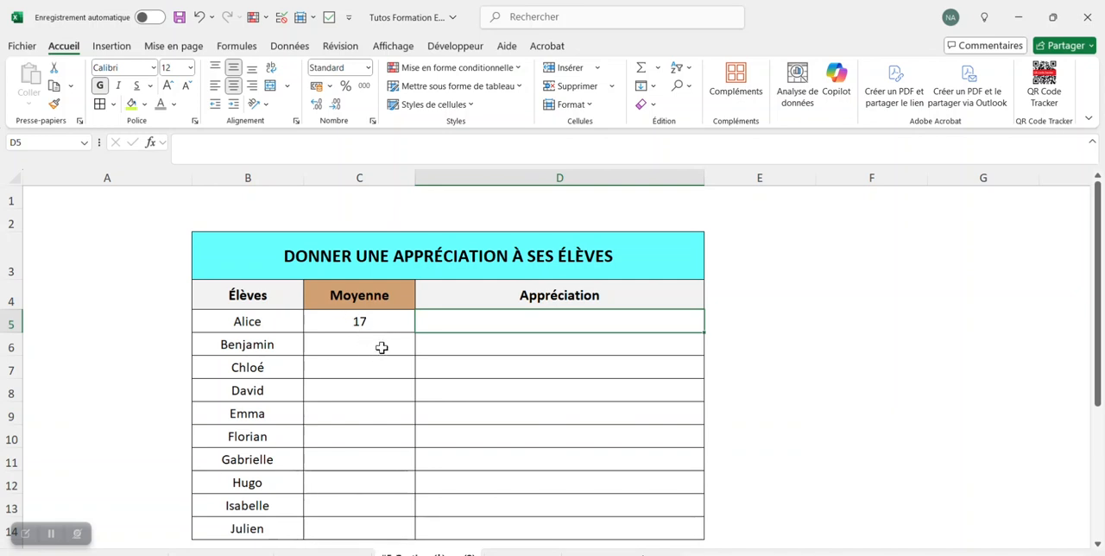
click(540, 429)
click(472, 320)
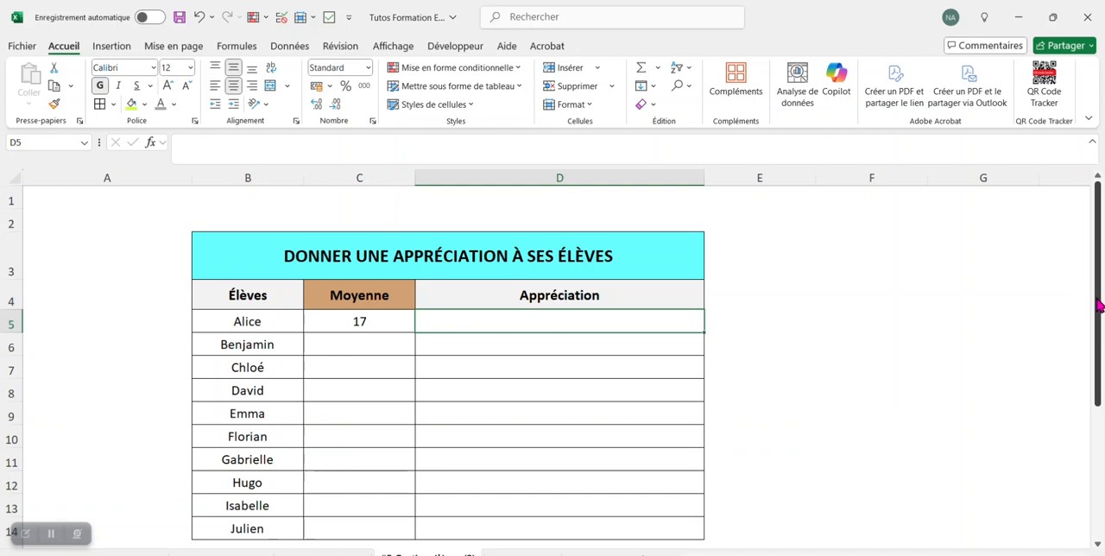
drag(1094, 310, 1093, 333)
scroll(324, 492, down, 2)
scroll(324, 492, up, 1)
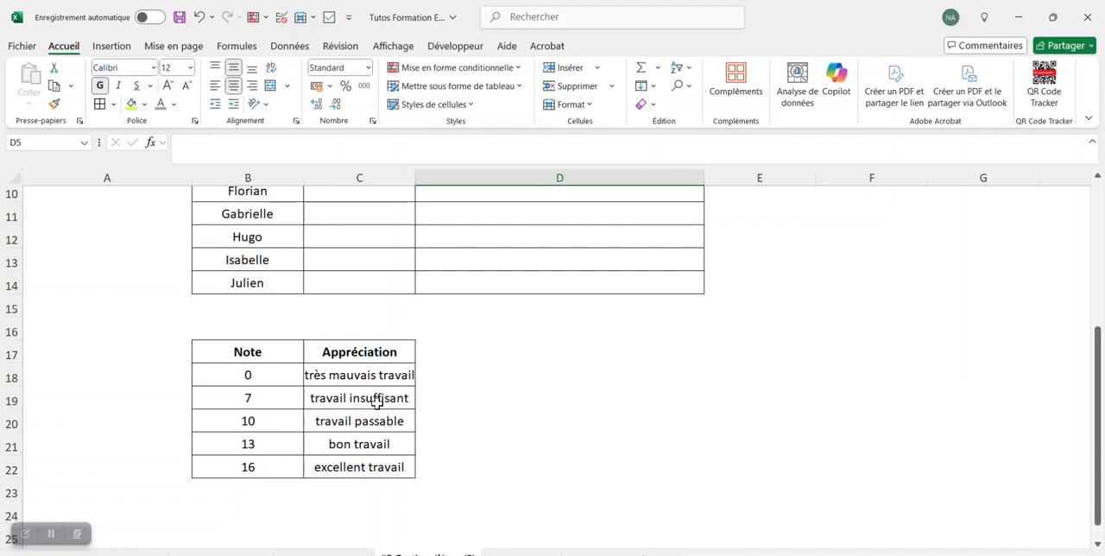
click(259, 420)
click(267, 438)
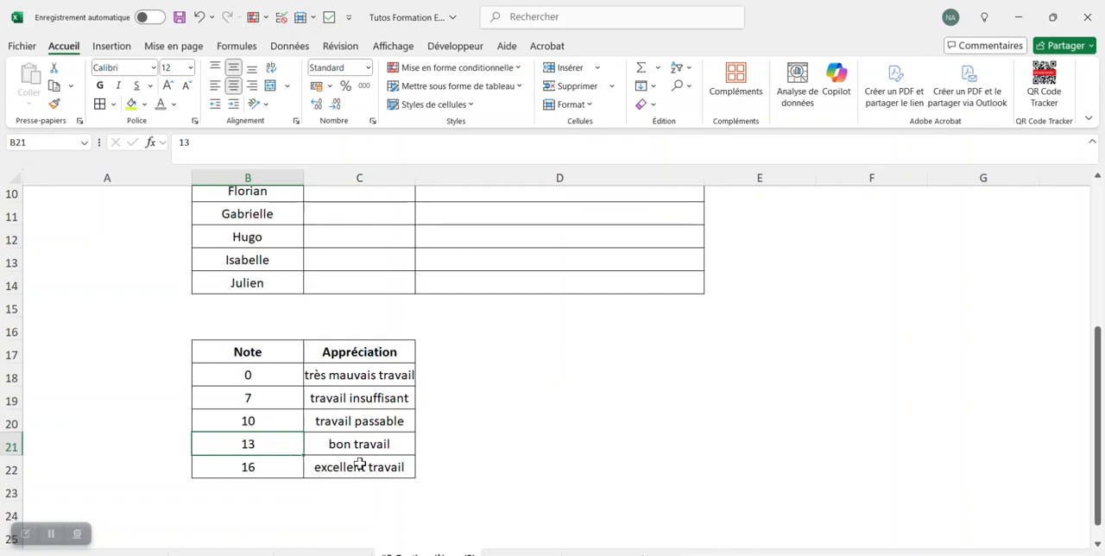
click(280, 467)
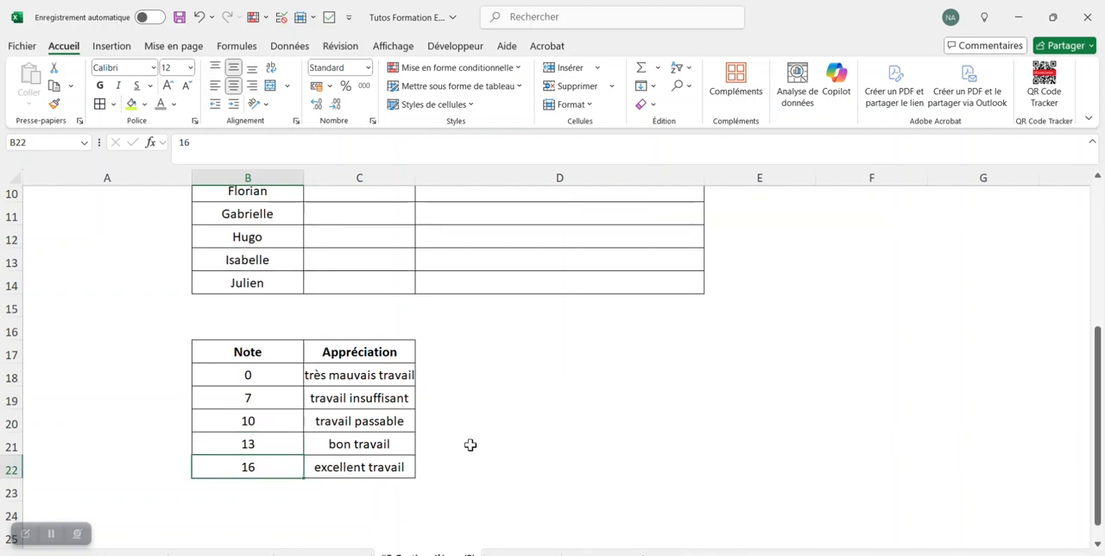
scroll(466, 445, up, 1)
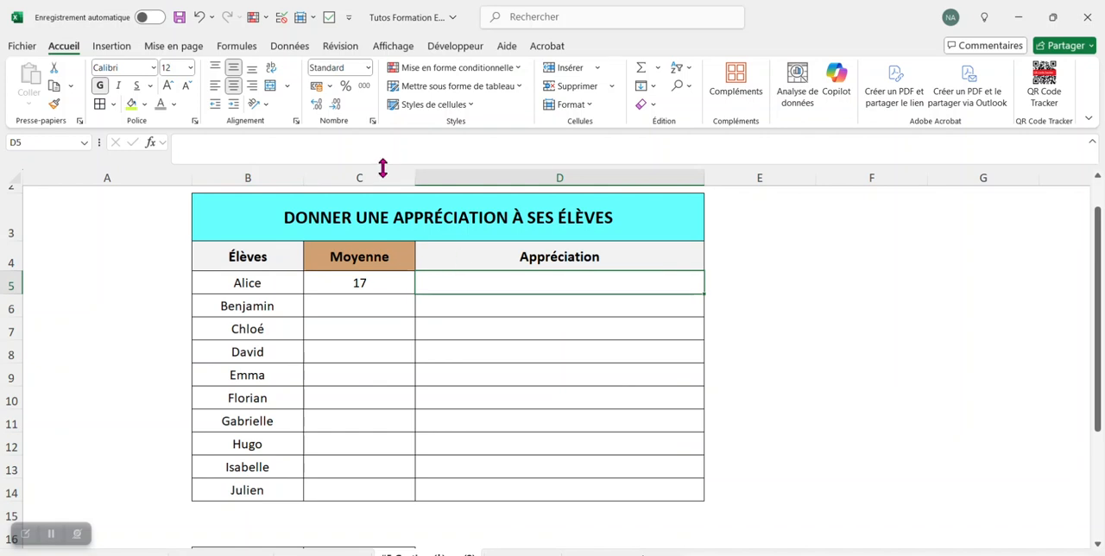
In D5, start a SI formula that returns "" when C5 is empty, otherwise B5 joined with the text " a effectué "
text(=si()
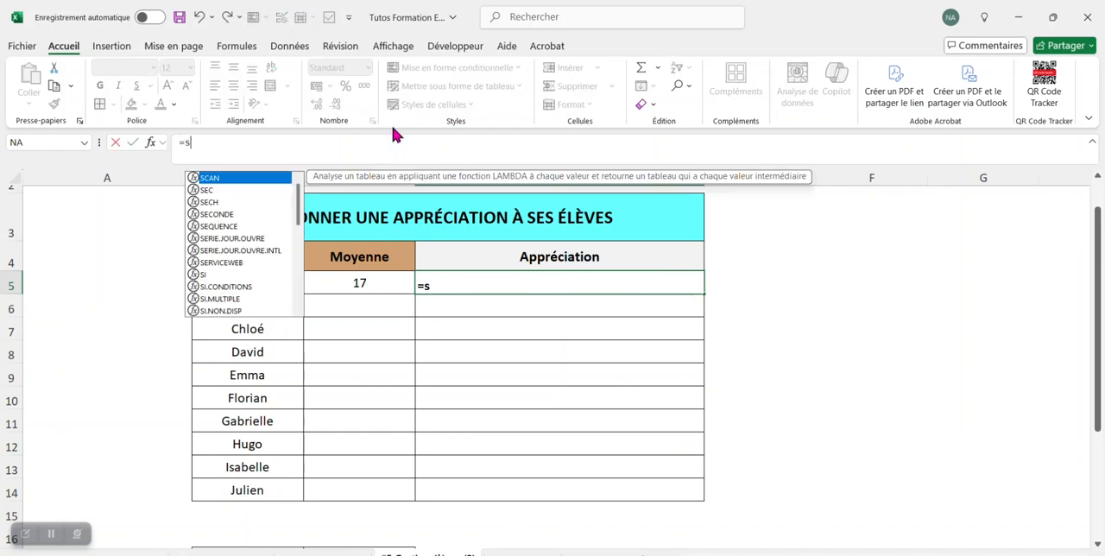
click(389, 281)
text(=)
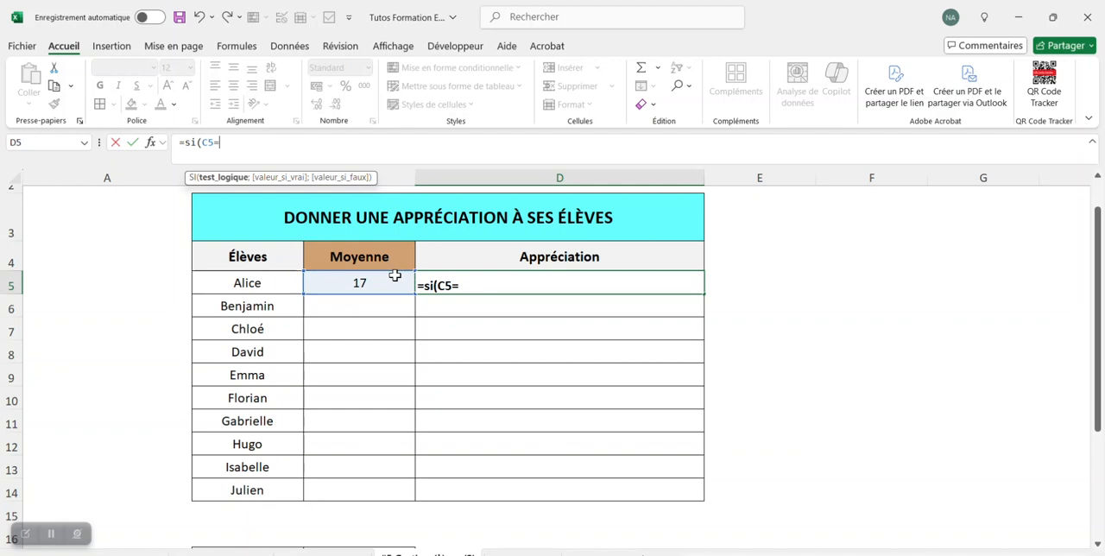
text("";)
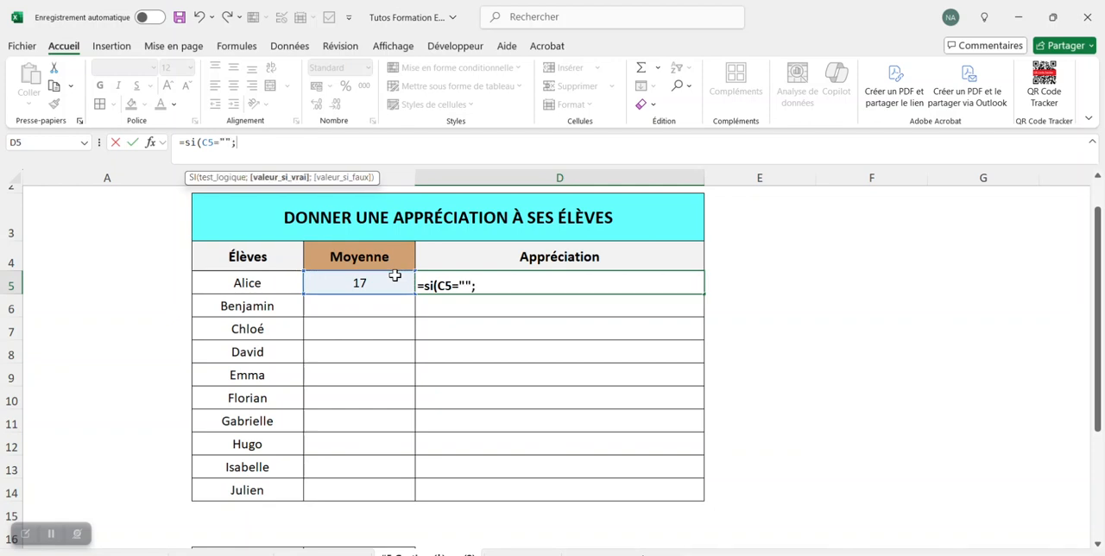
text("";)
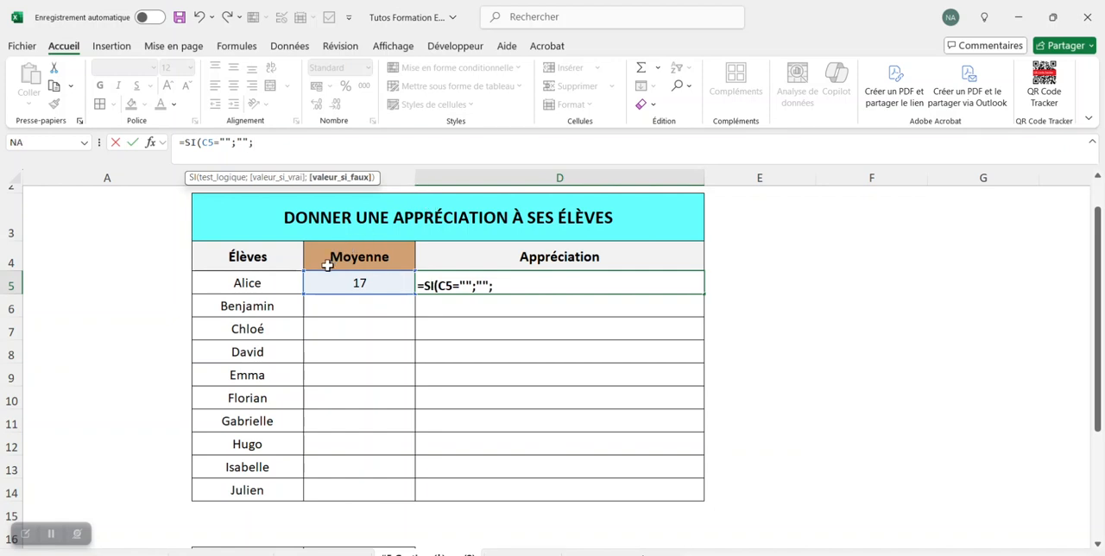
click(279, 278)
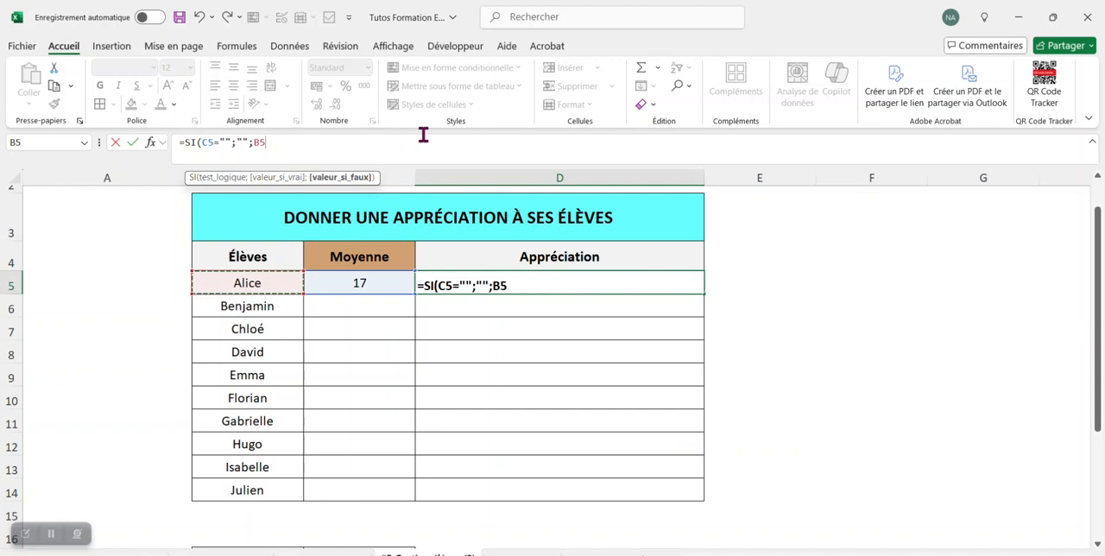
text(&" a effectué "&)
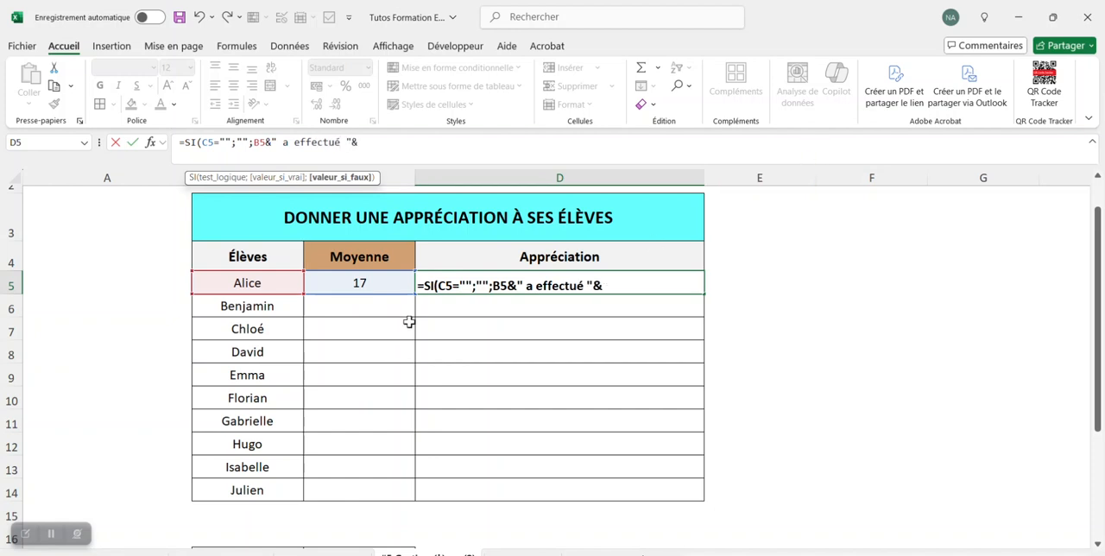
Append a RECHERCHE function to the D5 formula, looking up C5 in the range B18:C22
text(rech)
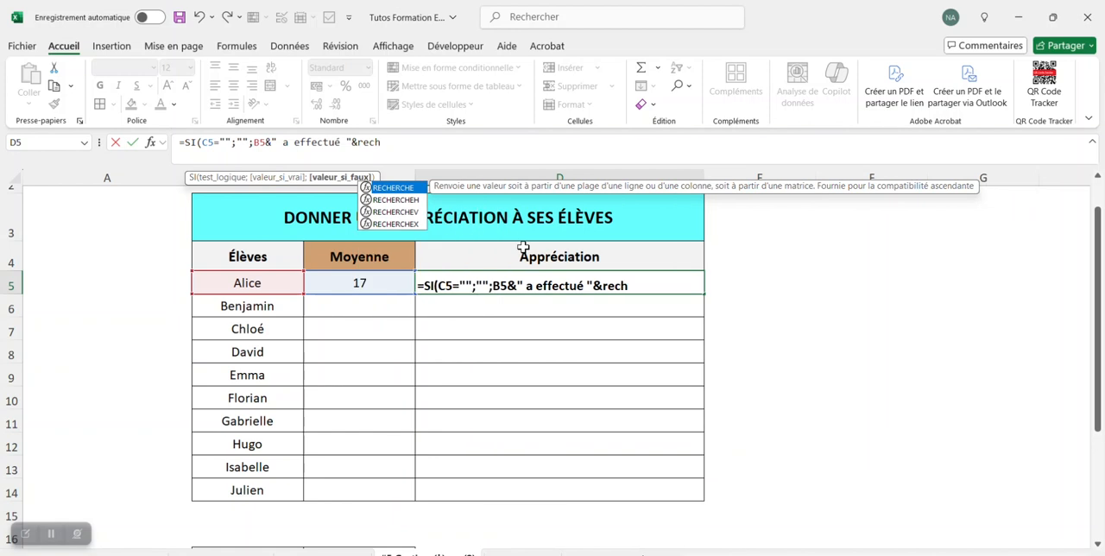
double_click(405, 190)
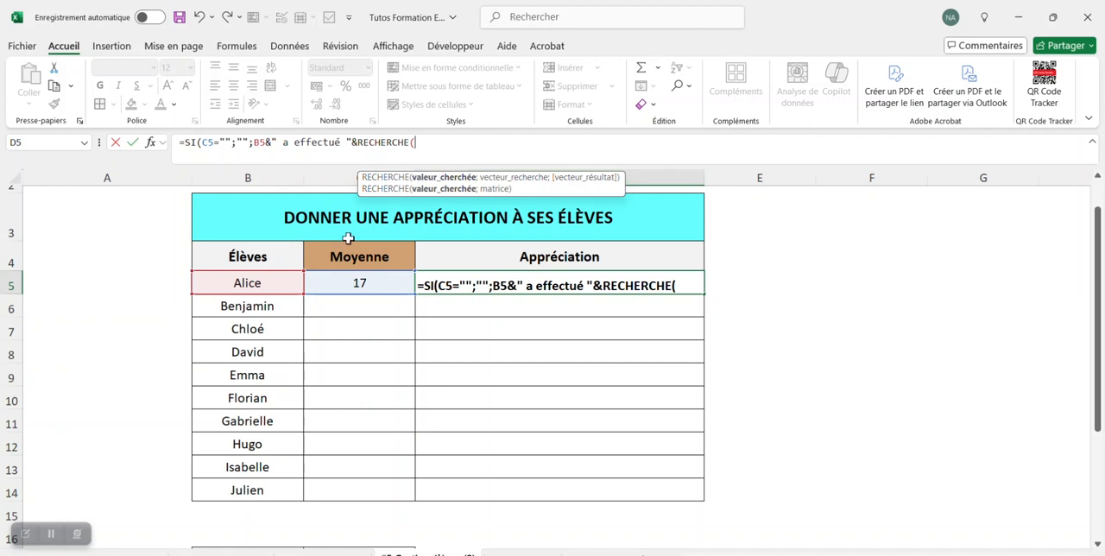
click(333, 281)
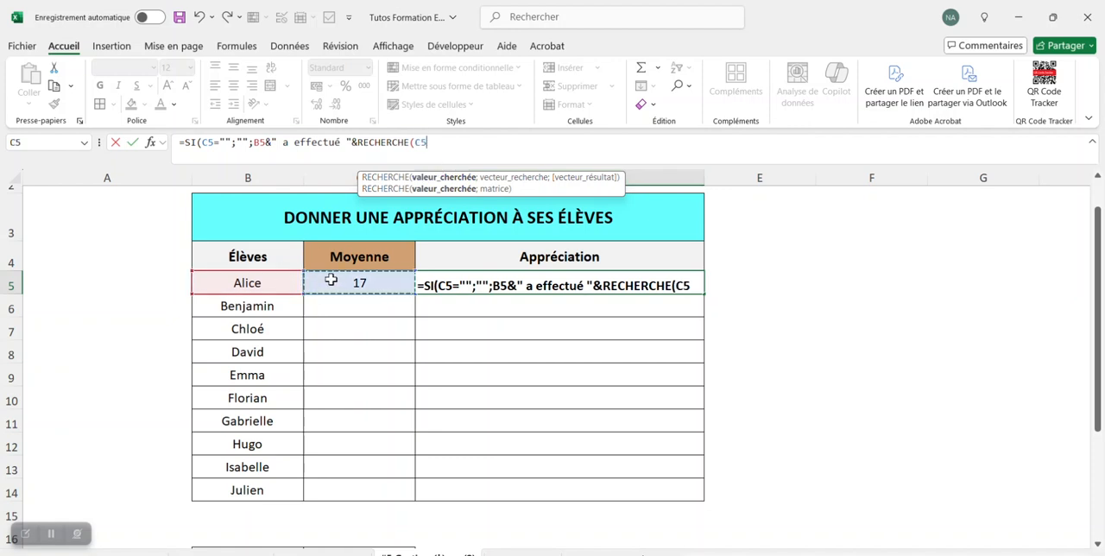
text(;)
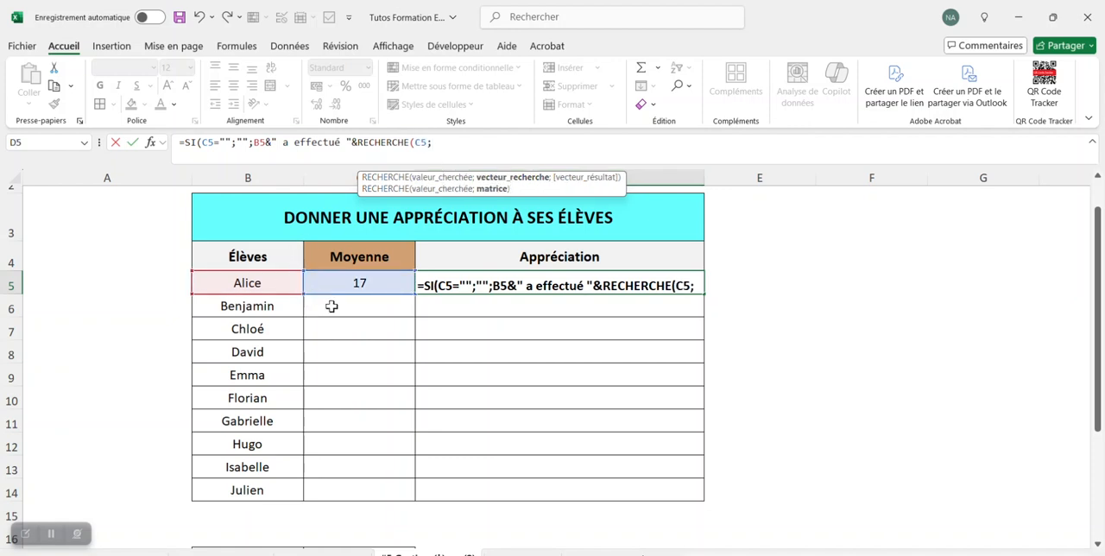
scroll(331, 306, down, 2)
scroll(302, 439, down, 1)
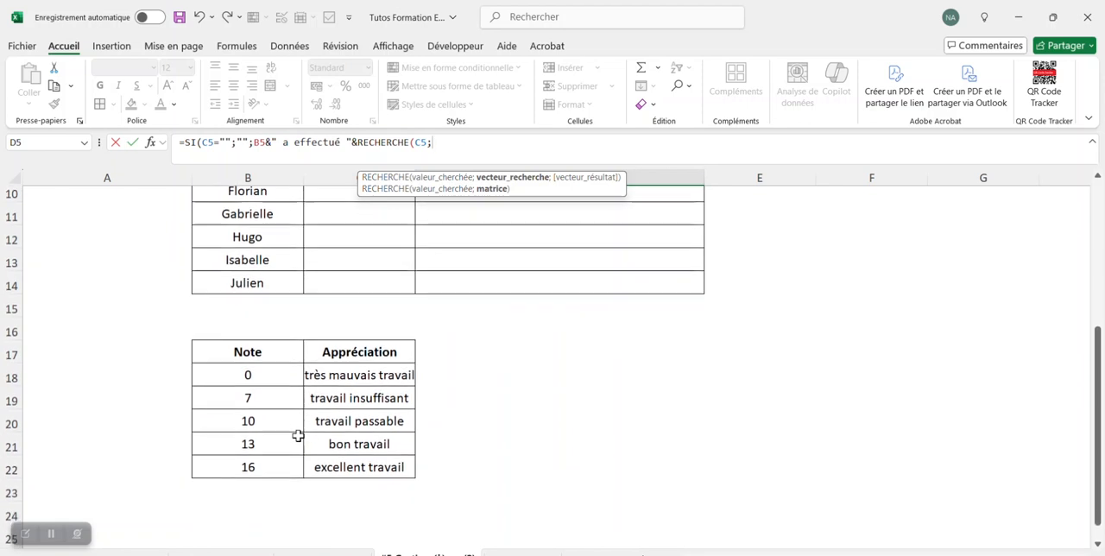
drag(247, 377, 363, 473)
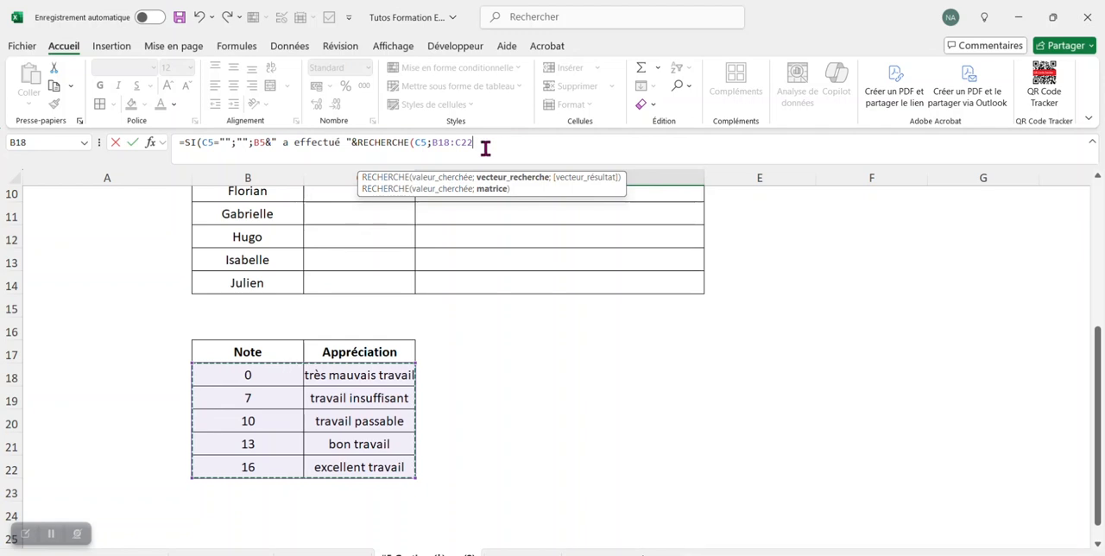
Extend the D5 formula's text to " a effectué un " and close the RECHERCHE function's parenthesis
scroll(449, 371, up, 1)
scroll(358, 503, up, 2)
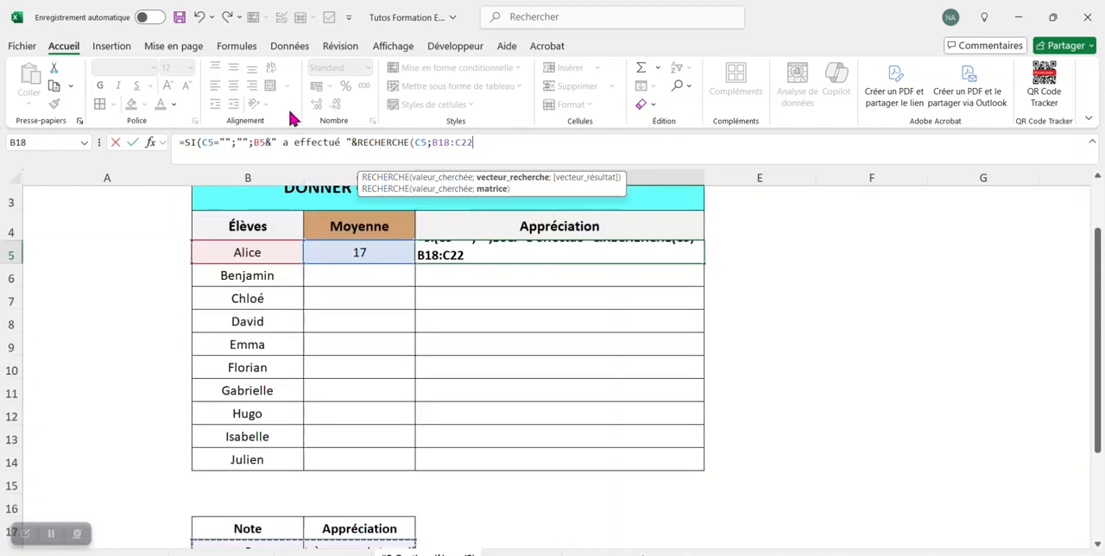
click(346, 141)
text(un)
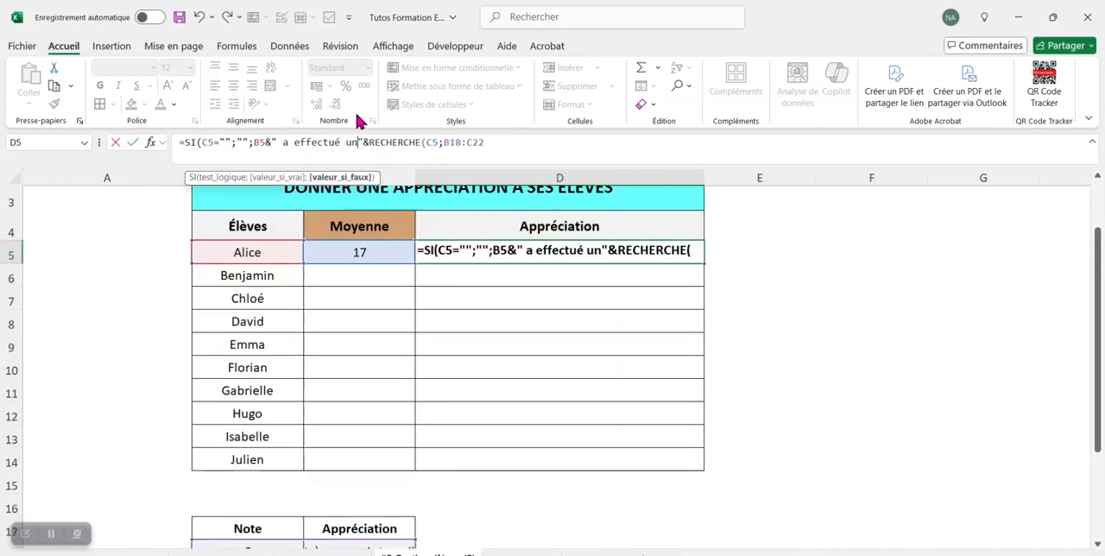
key(End)
text()=)
key(BackSpace)
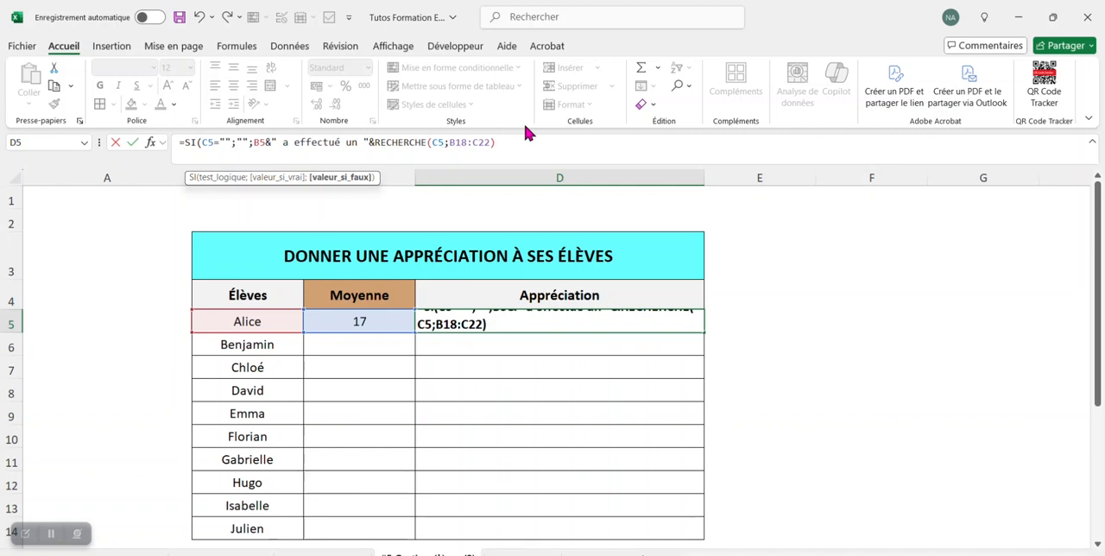
Make the lookup range absolute as $B$18:$C$22, close the SI function and validate the D5 formula
double_click(481, 142)
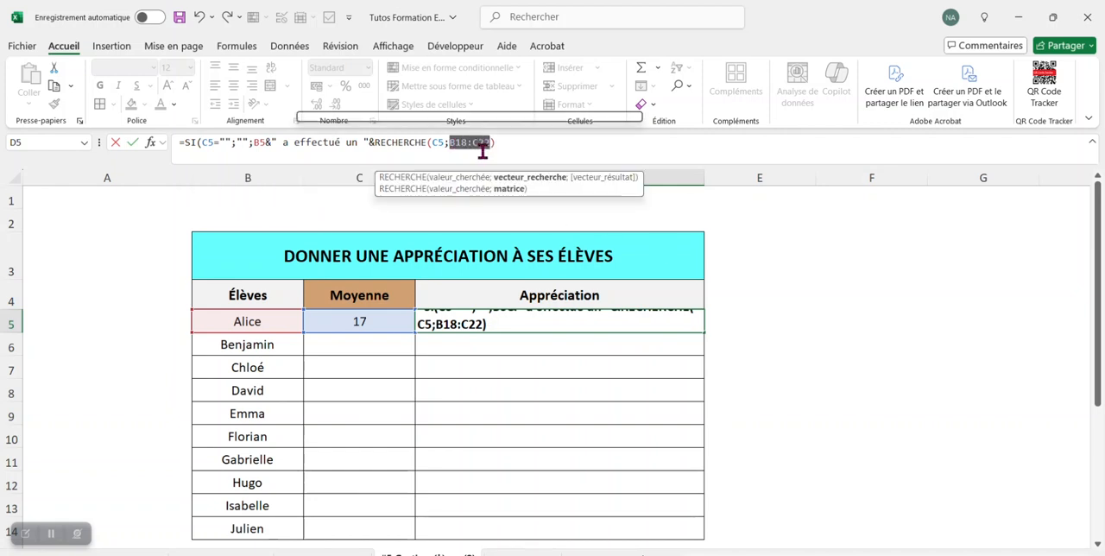
key(F4)
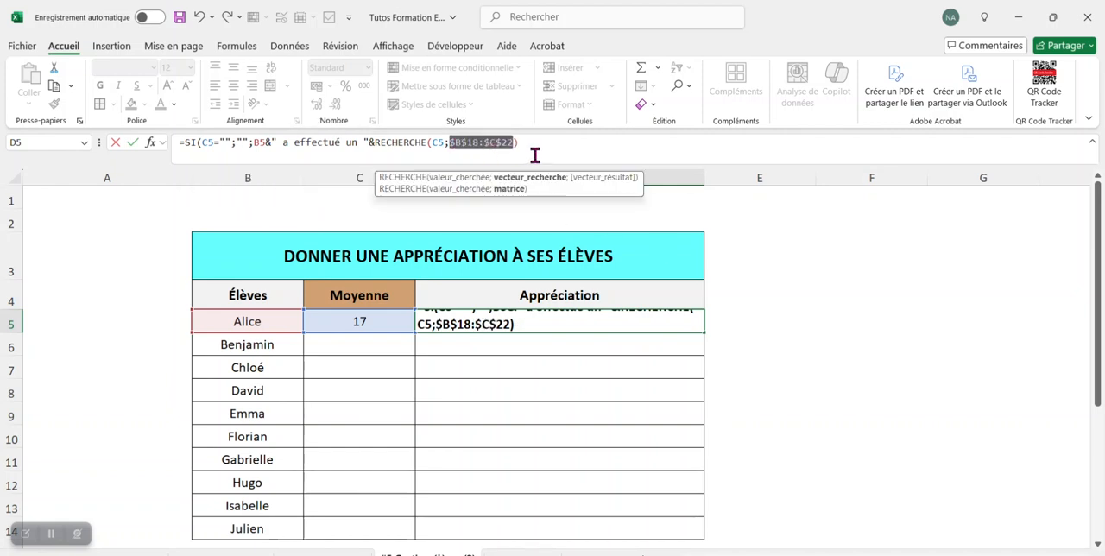
click(544, 142)
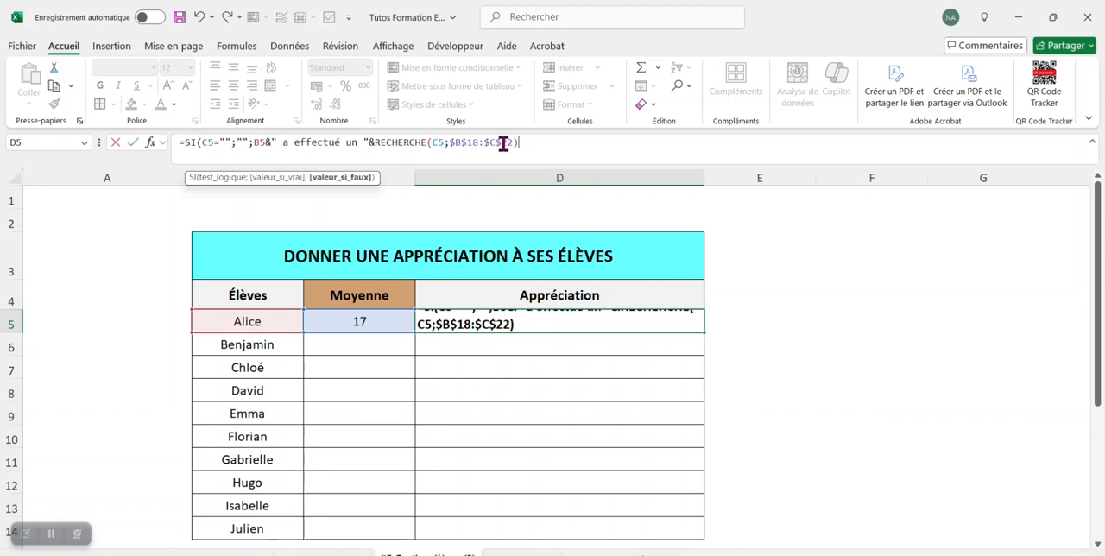
click(486, 145)
click(557, 147)
text())
key(Return)
Copy the appreciation formula from D5 down through D14
click(636, 321)
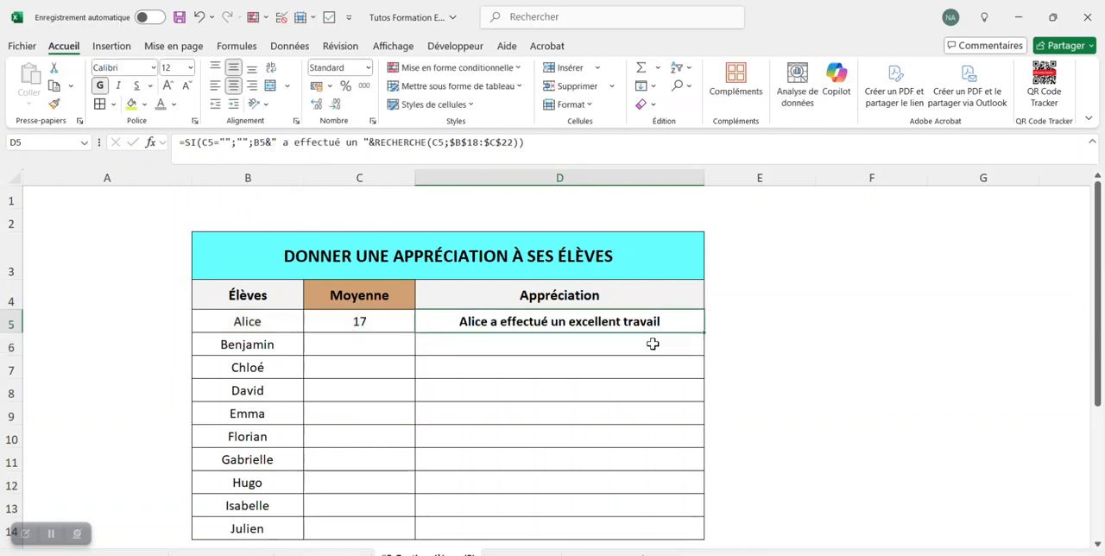
drag(707, 337, 675, 528)
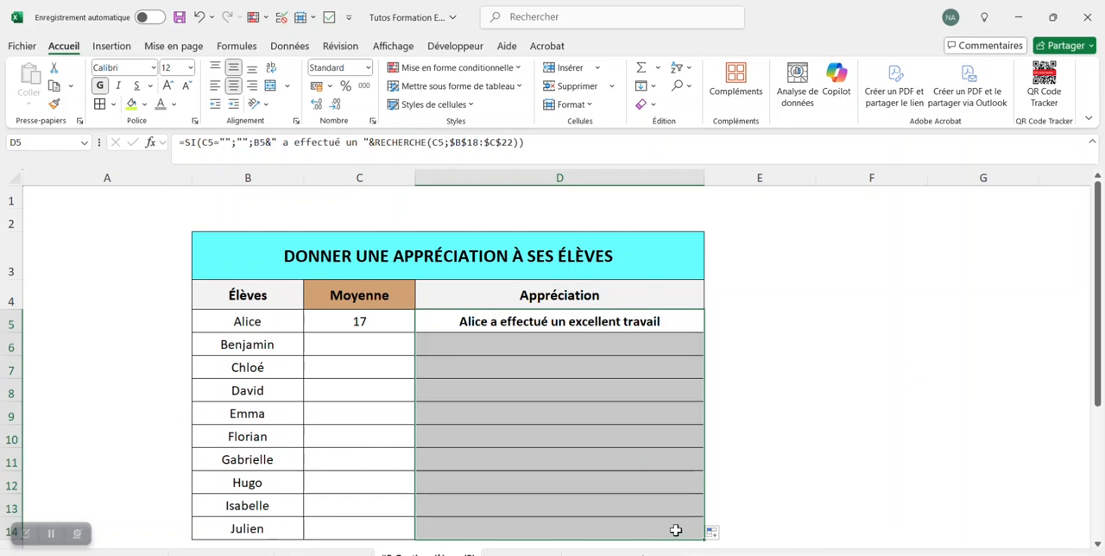
click(818, 445)
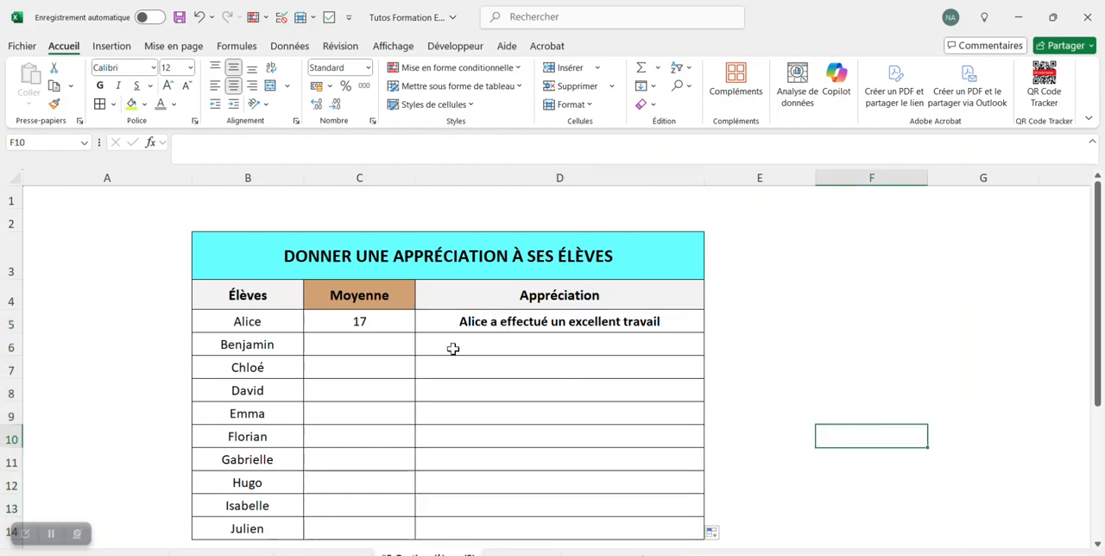
Enter the averages 9, 14, 11 and 5 in cells C6 to C9
click(380, 336)
text(9)
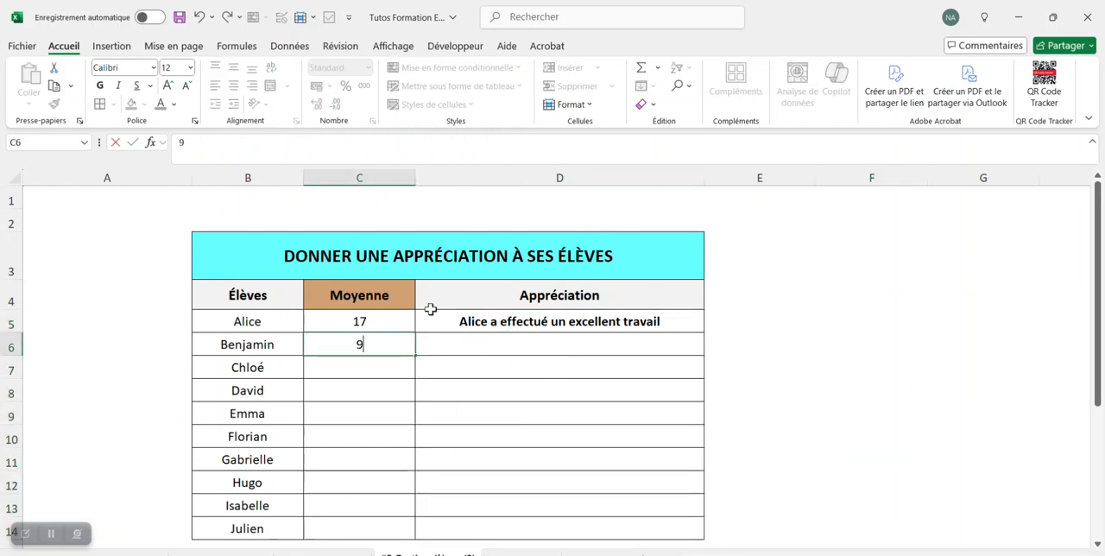
key(Return)
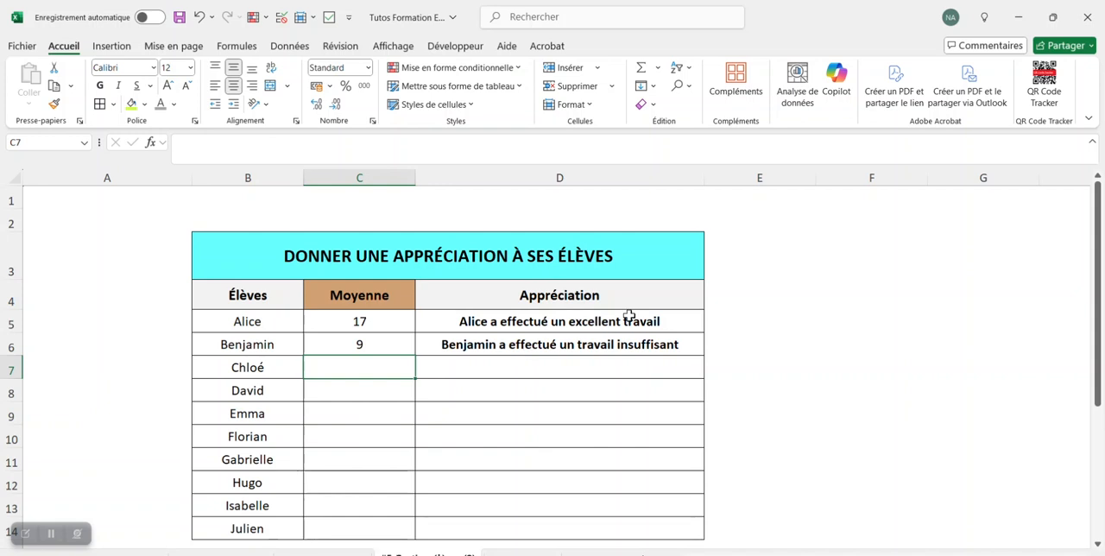
text(14)
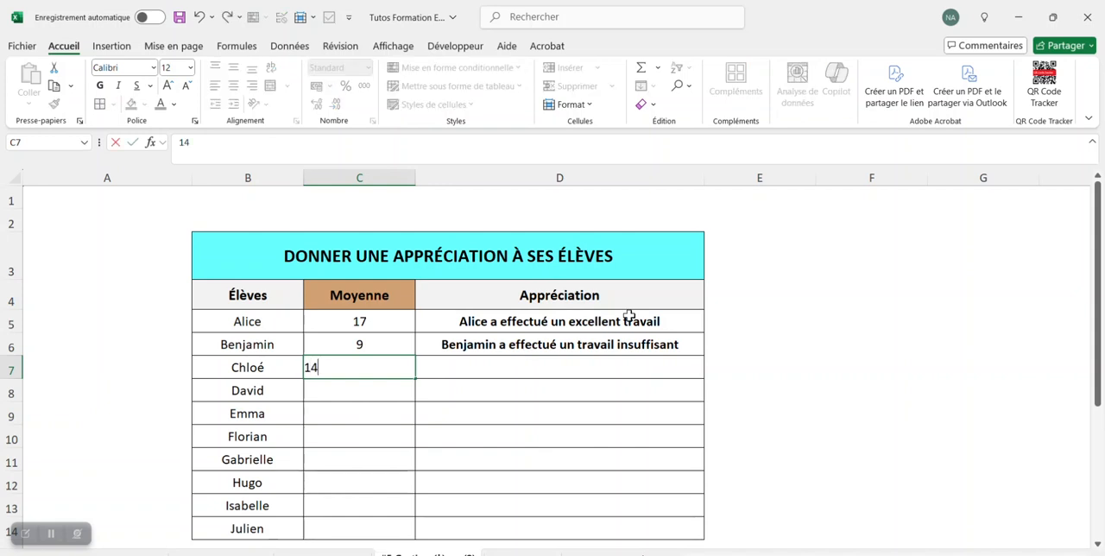
key(Return)
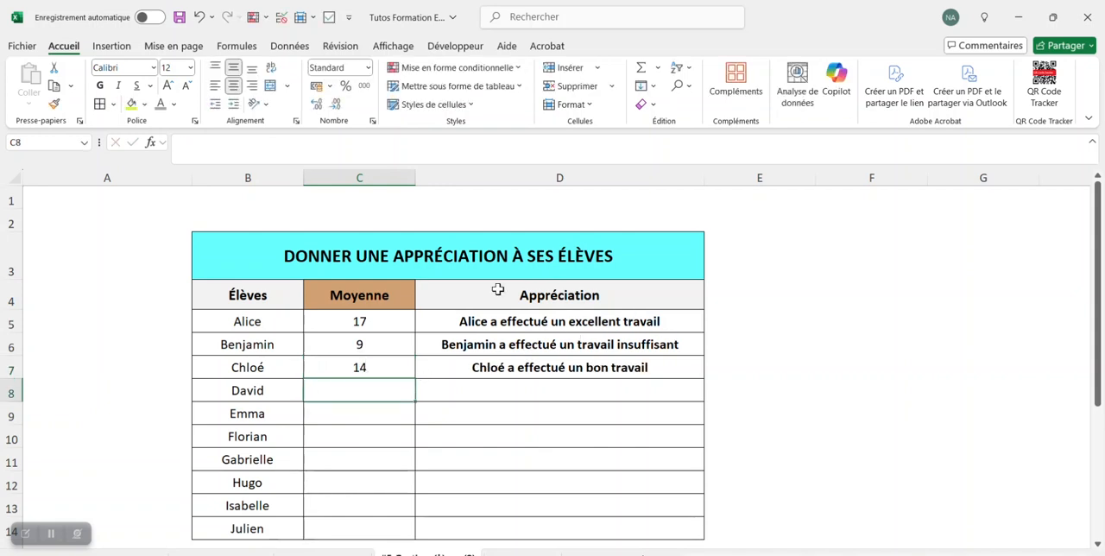
text(11)
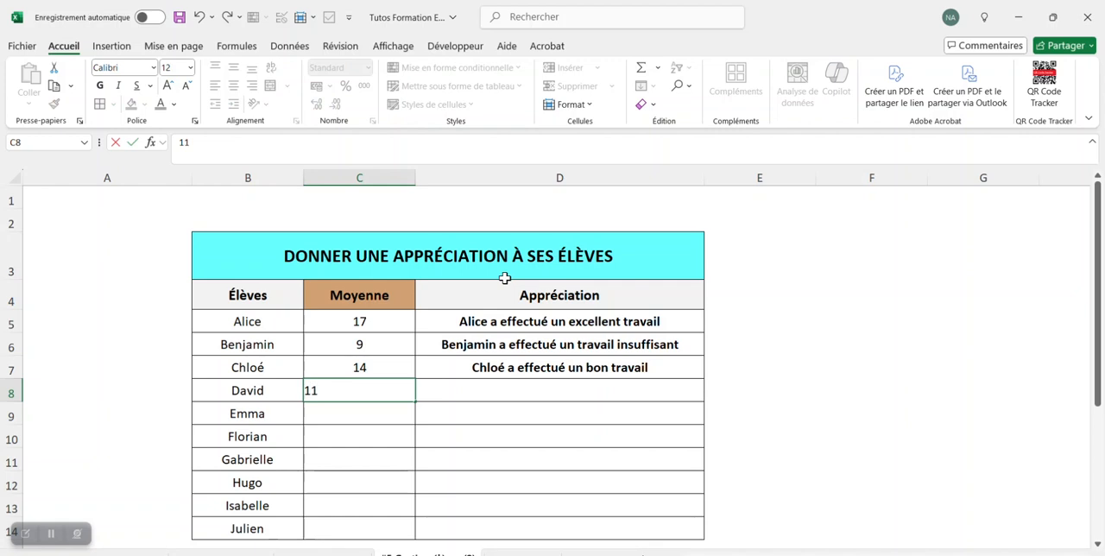
key(Return)
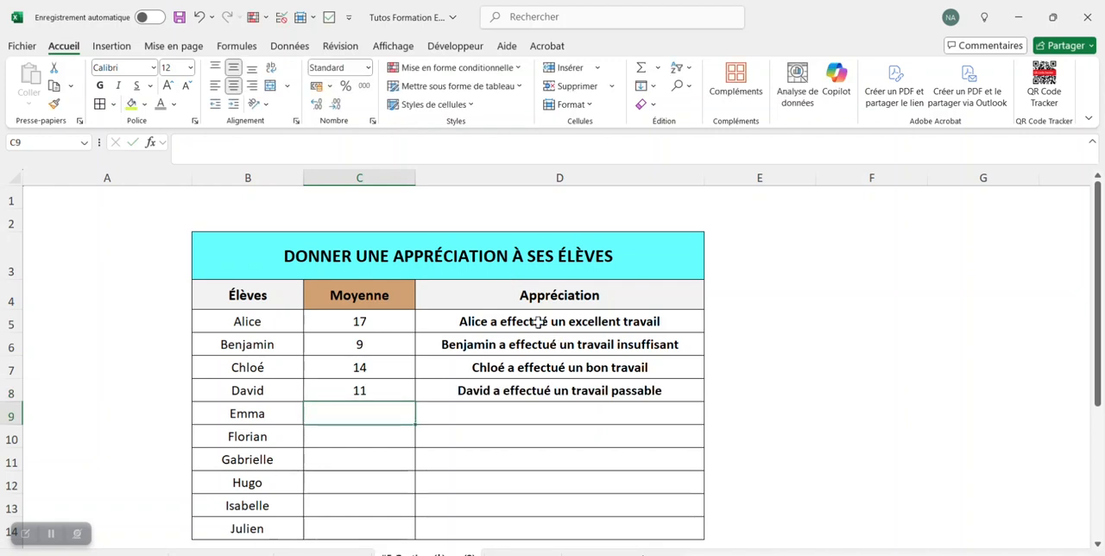
text(5)
key(Return)
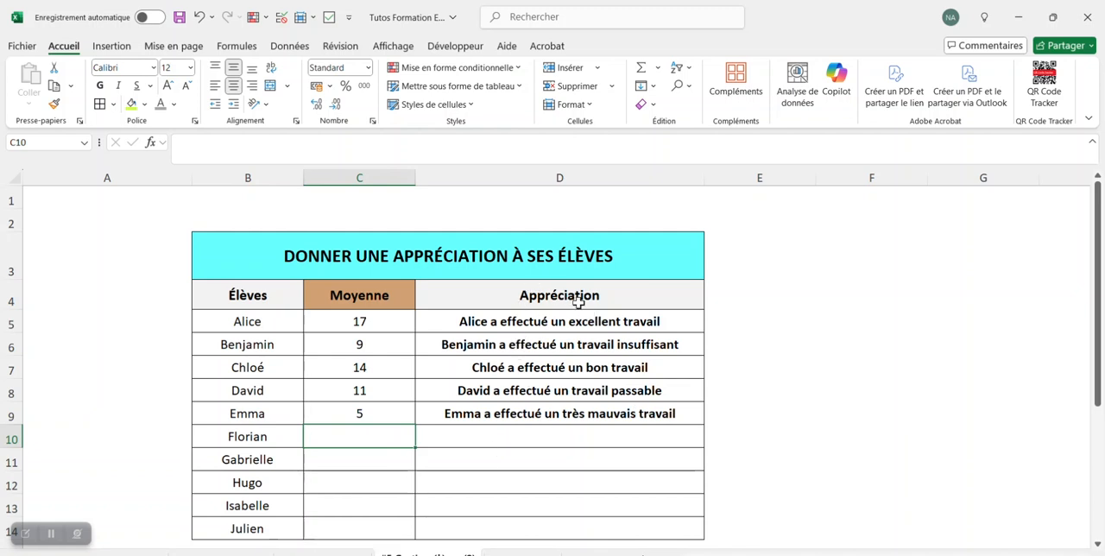
Create a formula-based conditional formatting rule for the appreciations in D5:D14 with the condition =c5<10
drag(599, 322, 601, 529)
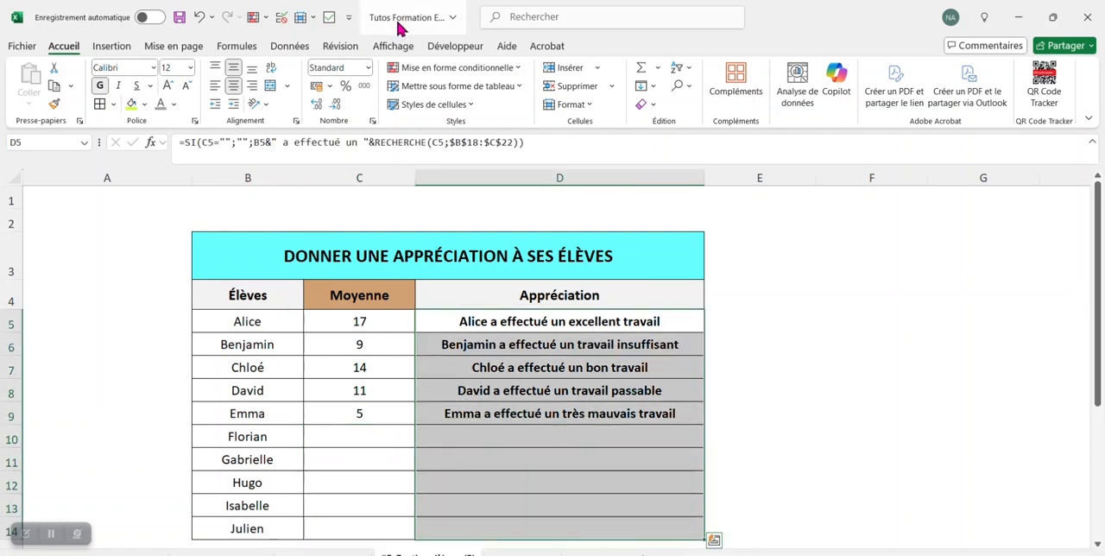
click(470, 76)
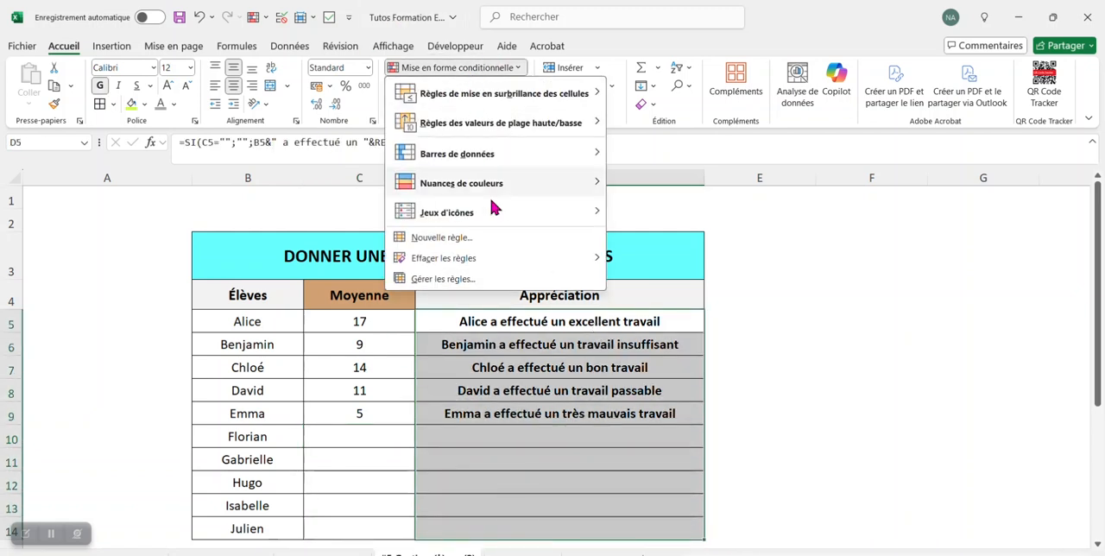
click(480, 281)
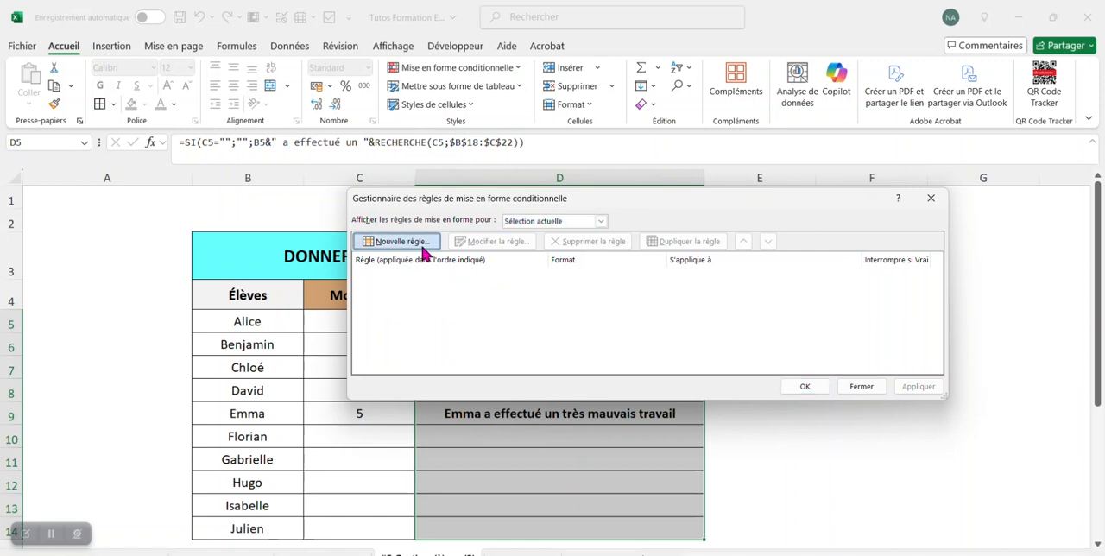
click(423, 244)
click(511, 275)
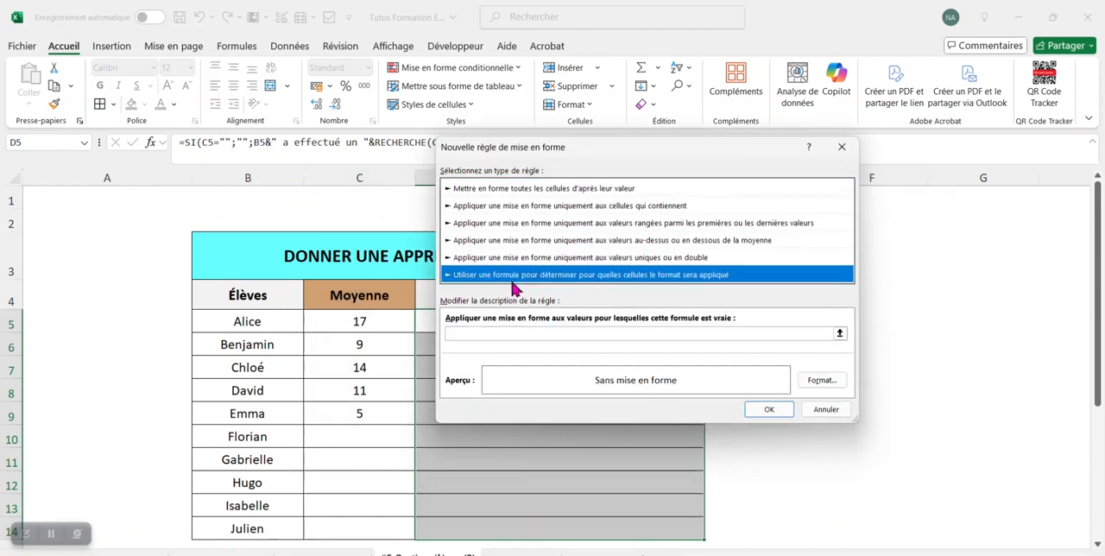
click(518, 334)
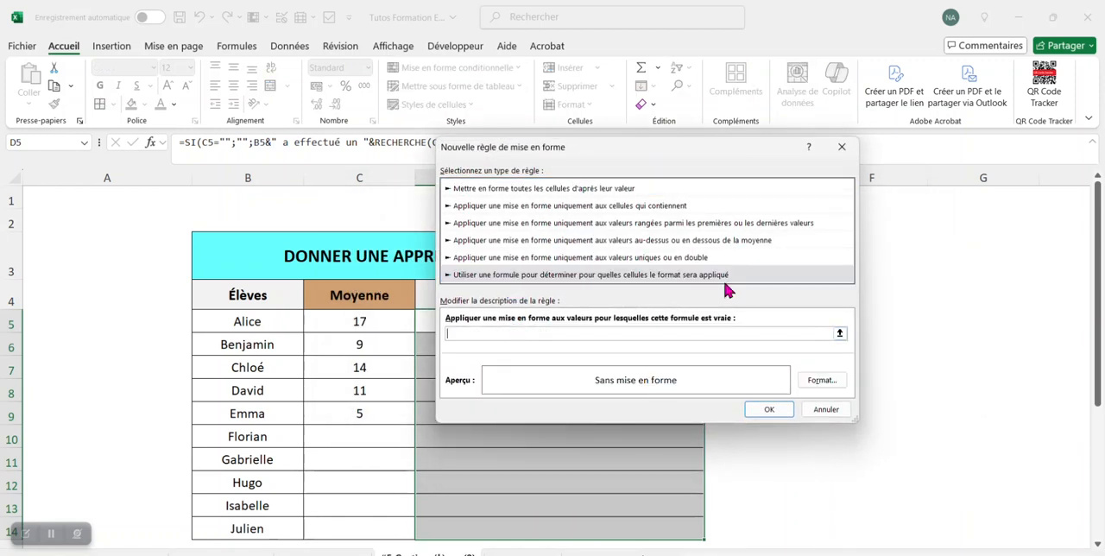
click(839, 333)
drag(581, 155, 582, 183)
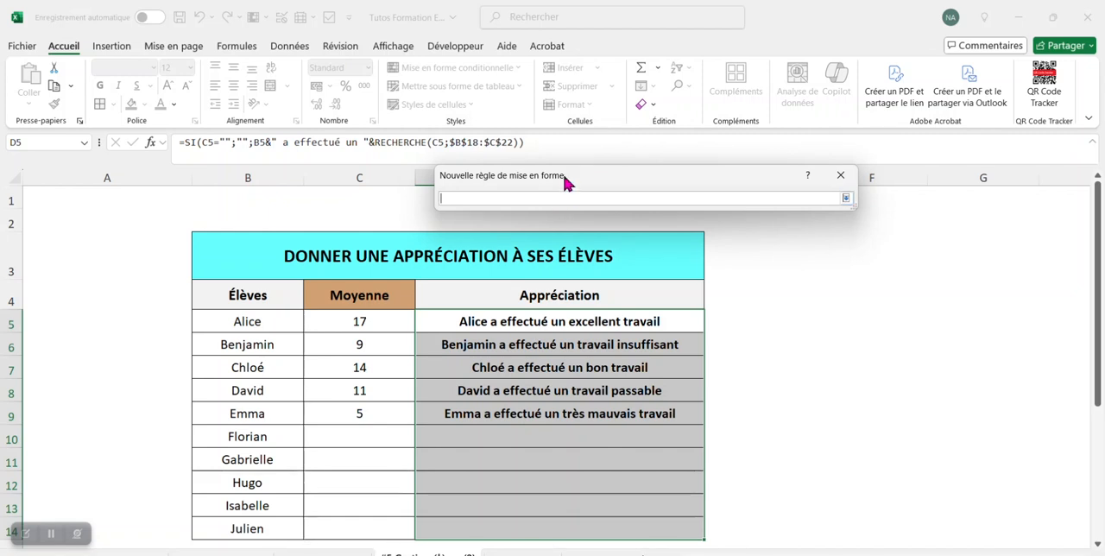
text(=c5<10)
click(845, 198)
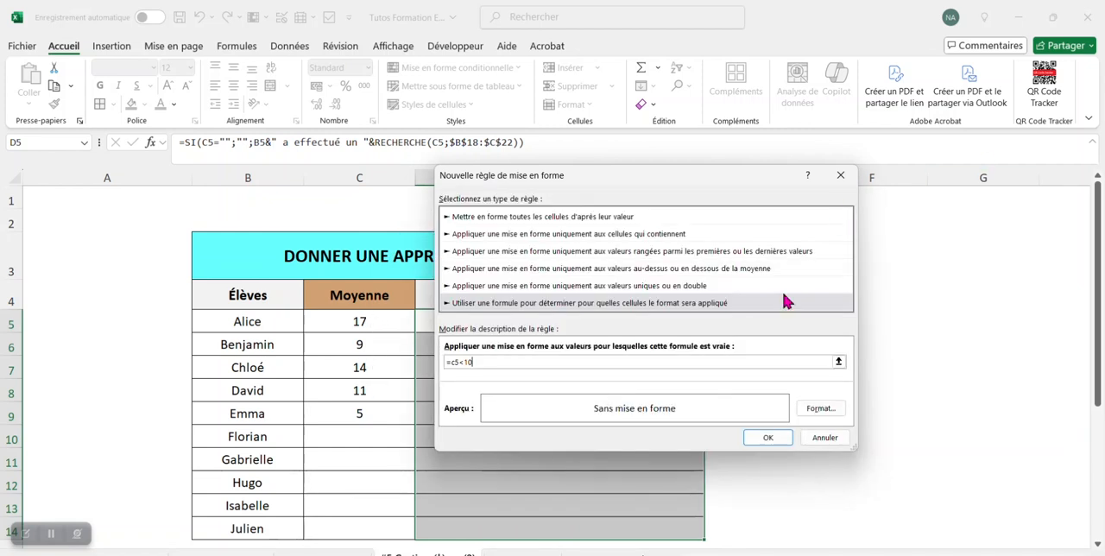
Give the =c5<10 rule a vivid orange fill from the additional colours and validate the rule
click(820, 411)
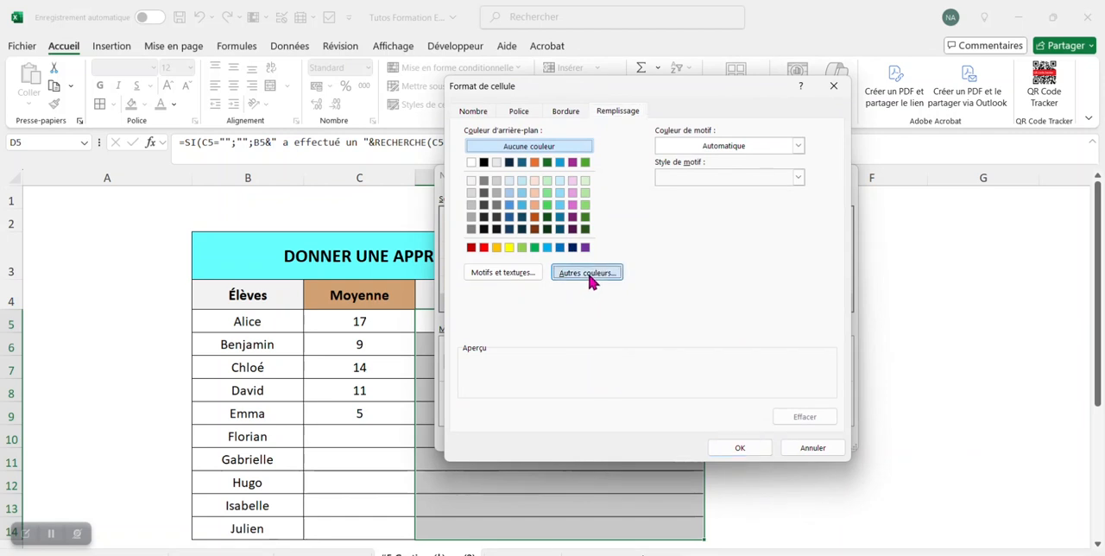
click(588, 272)
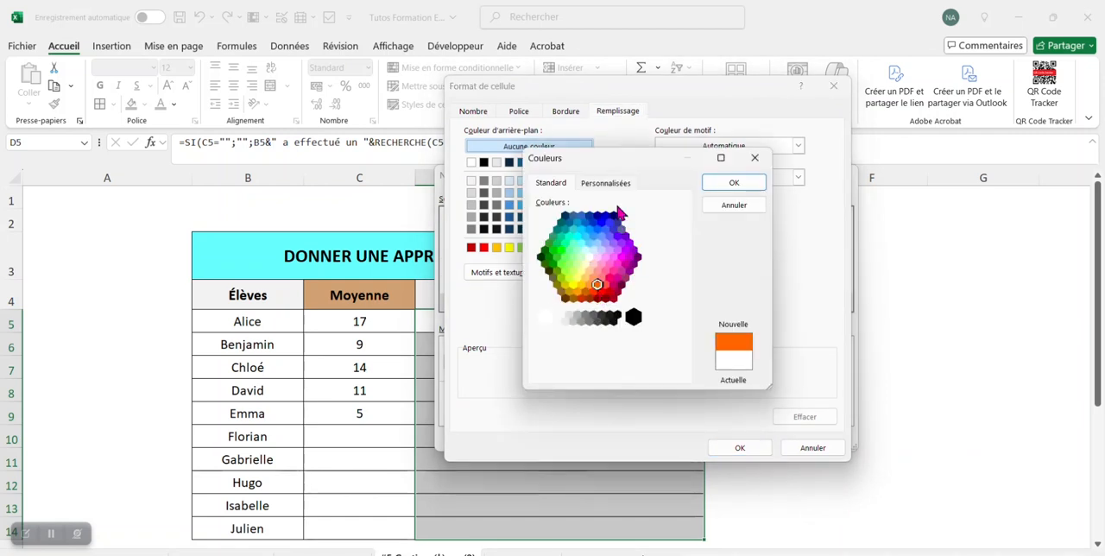
click(729, 183)
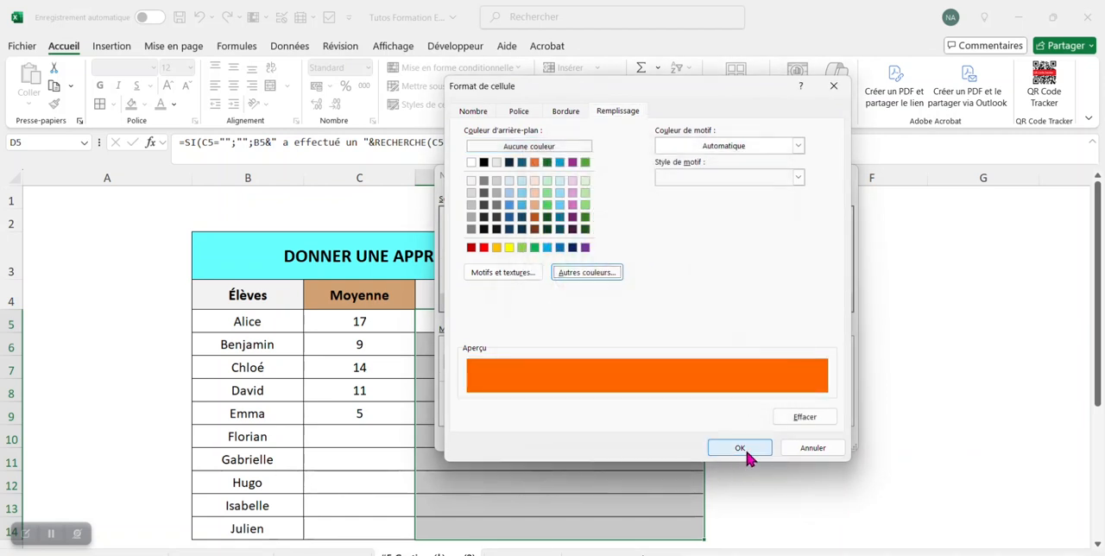
click(741, 447)
click(767, 437)
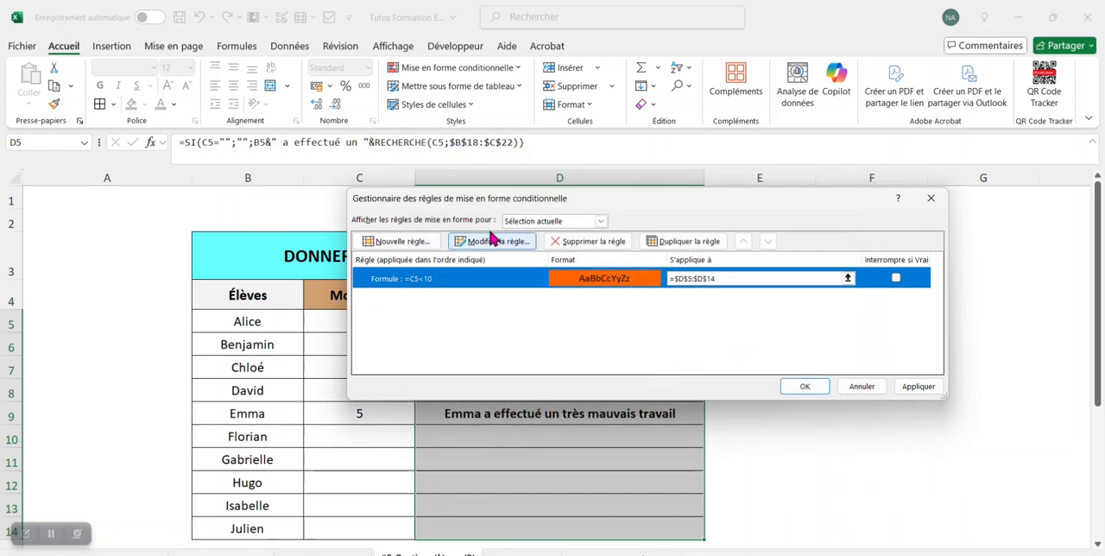
Add a second formula-based rule with the condition =et(c5>=10;c5<=12)
click(428, 241)
click(490, 276)
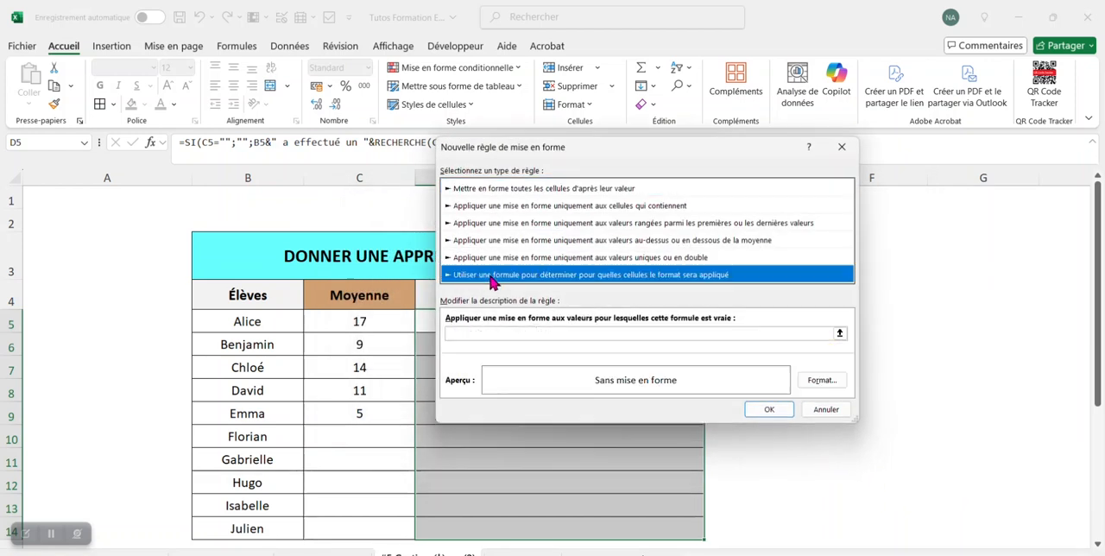
click(523, 333)
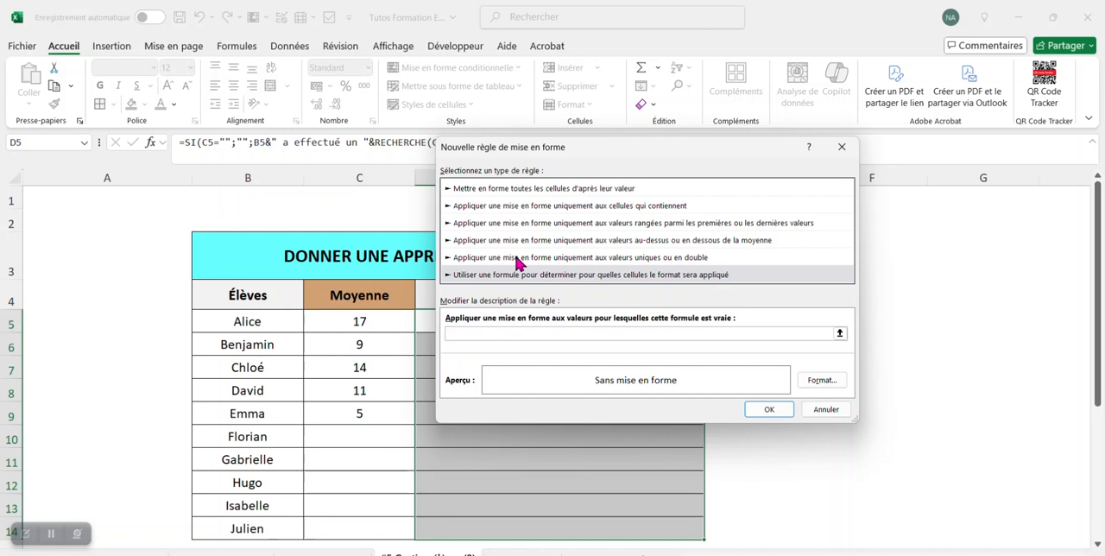
text(=et()
text(c5>=10;c5<=12))
Give the 10-to-12 rule a custom light orange fill, #FFB547, and validate the rule
click(815, 382)
click(616, 276)
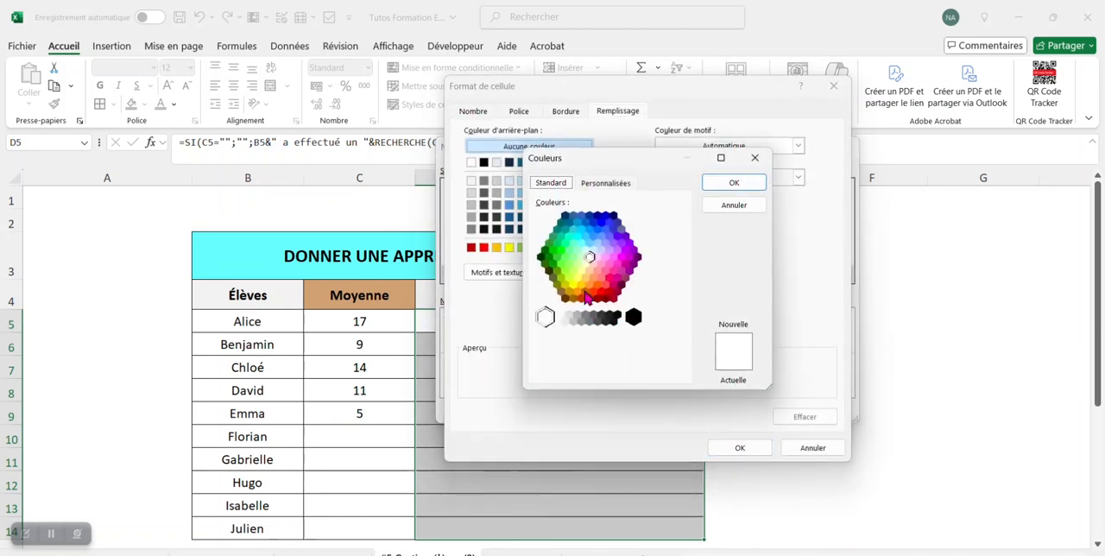
click(577, 291)
click(608, 184)
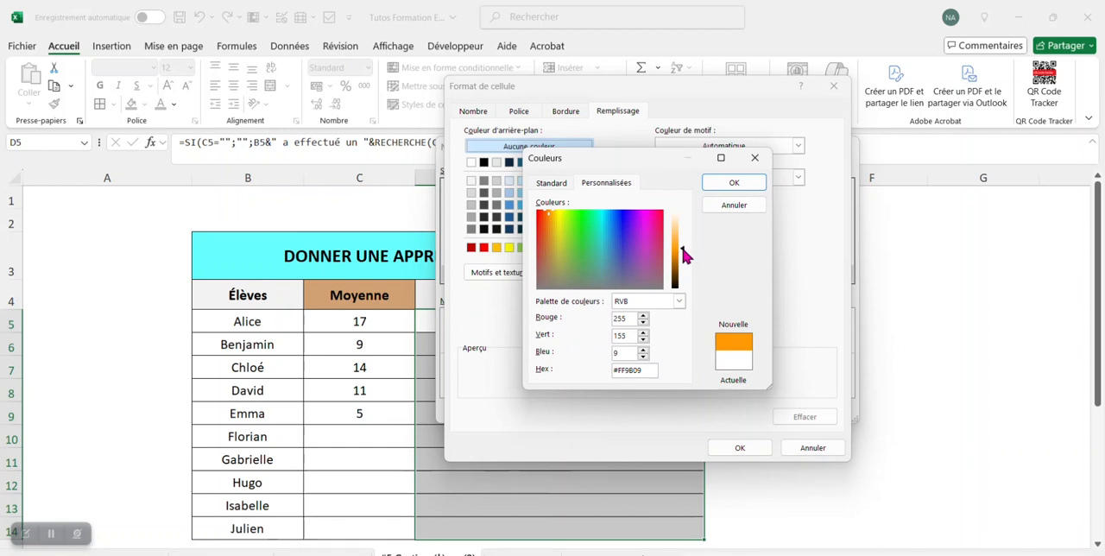
drag(680, 243, 682, 237)
click(730, 182)
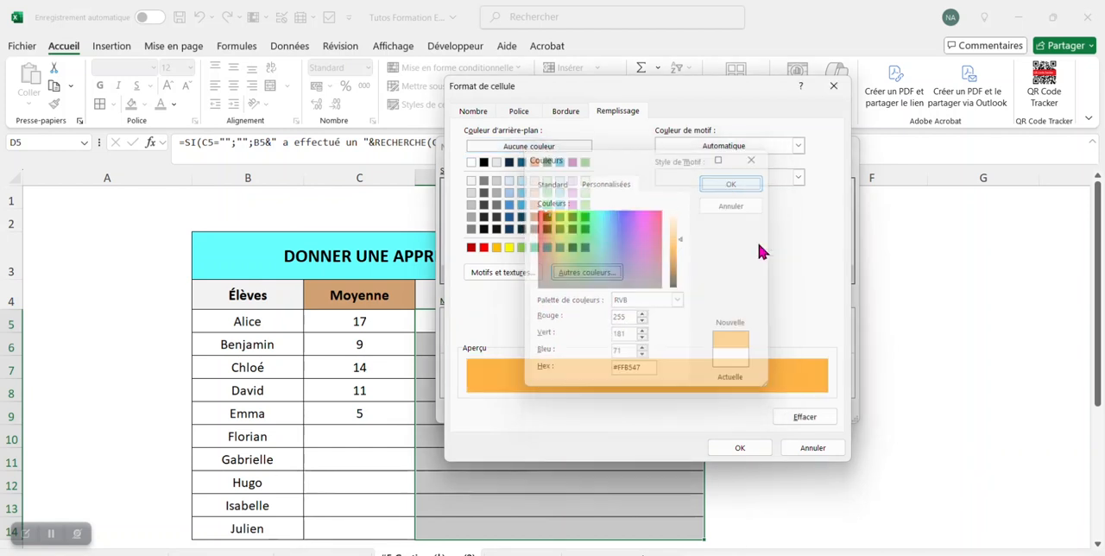
click(742, 447)
click(758, 413)
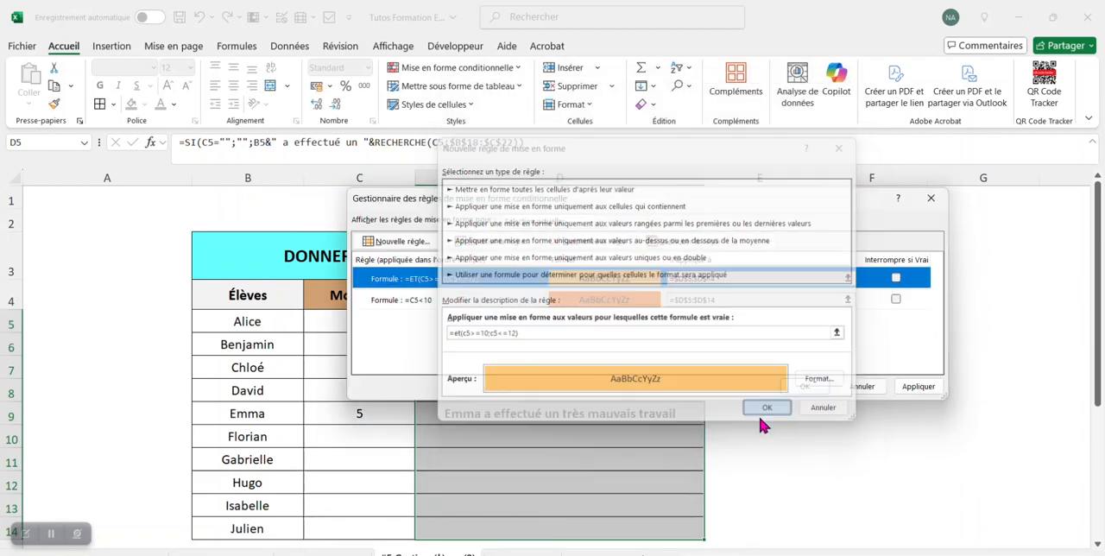
Add a third formula-based rule with the condition =c5>=13
click(436, 245)
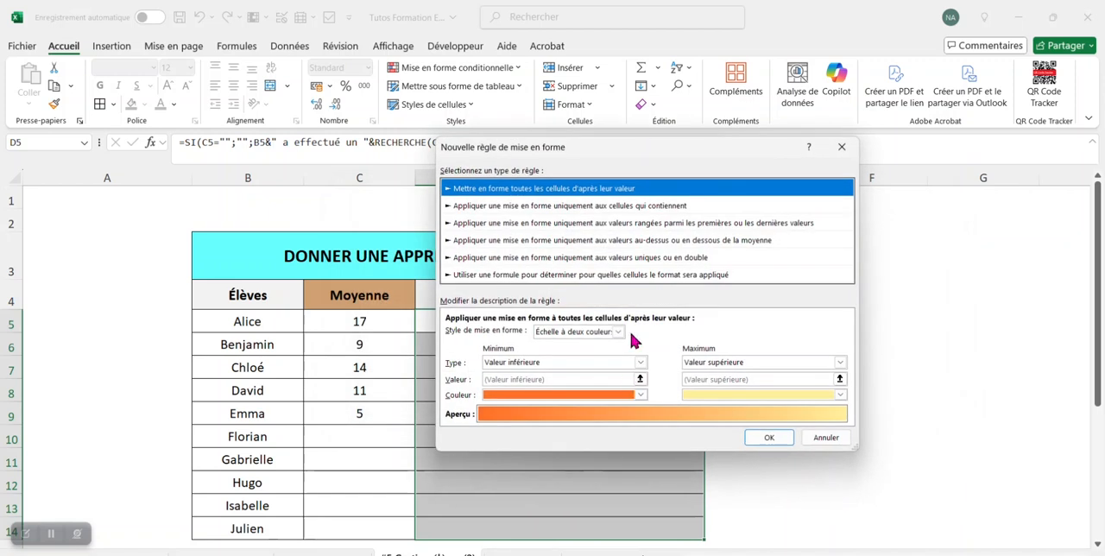
click(599, 274)
click(562, 334)
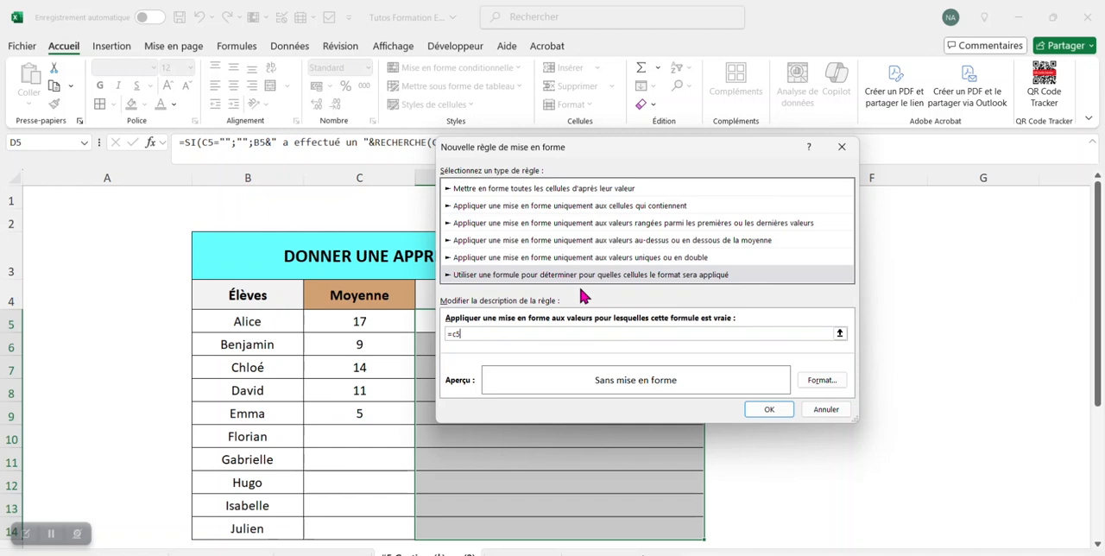
text(>=13)
Give the =c5>=13 rule a light green fill from the standard colour palette and validate the rule
click(820, 381)
click(592, 271)
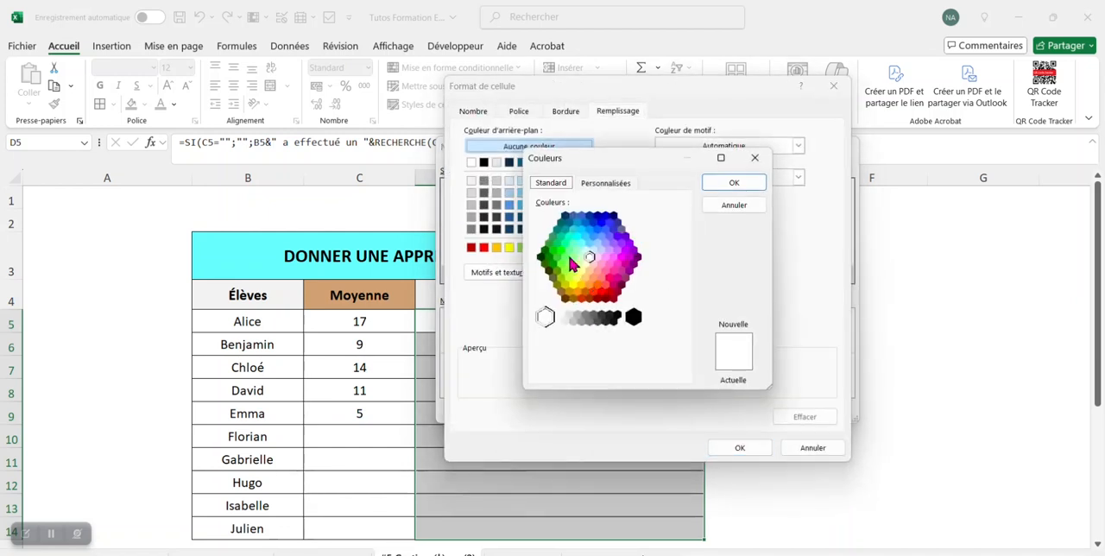
click(576, 261)
click(565, 244)
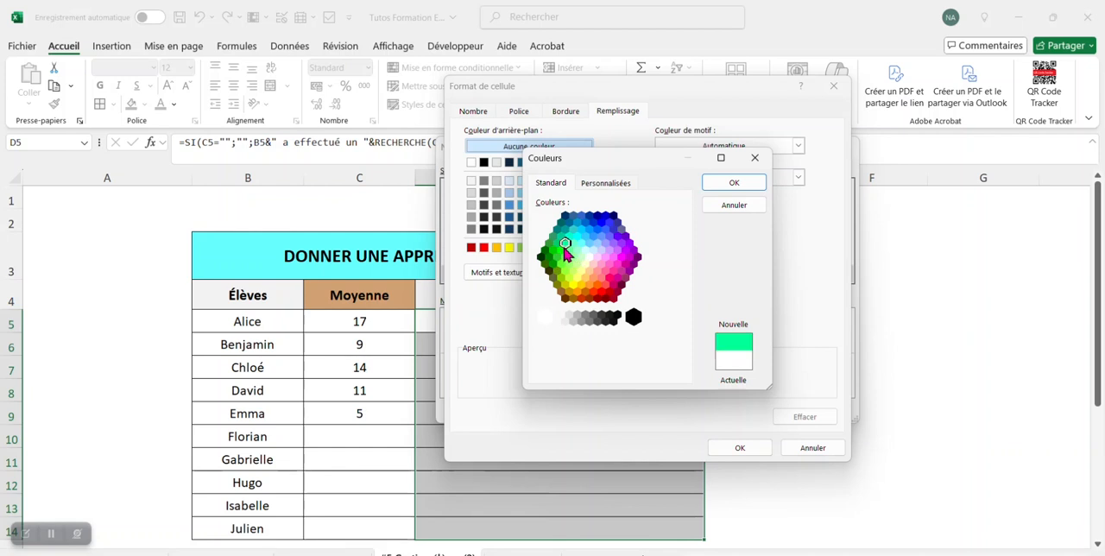
click(569, 252)
click(572, 257)
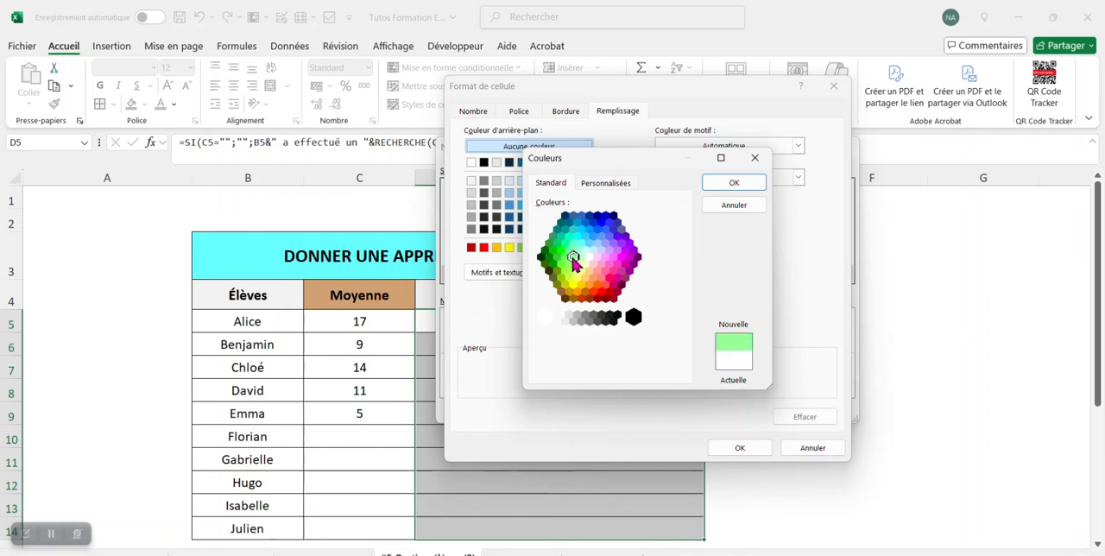
click(734, 182)
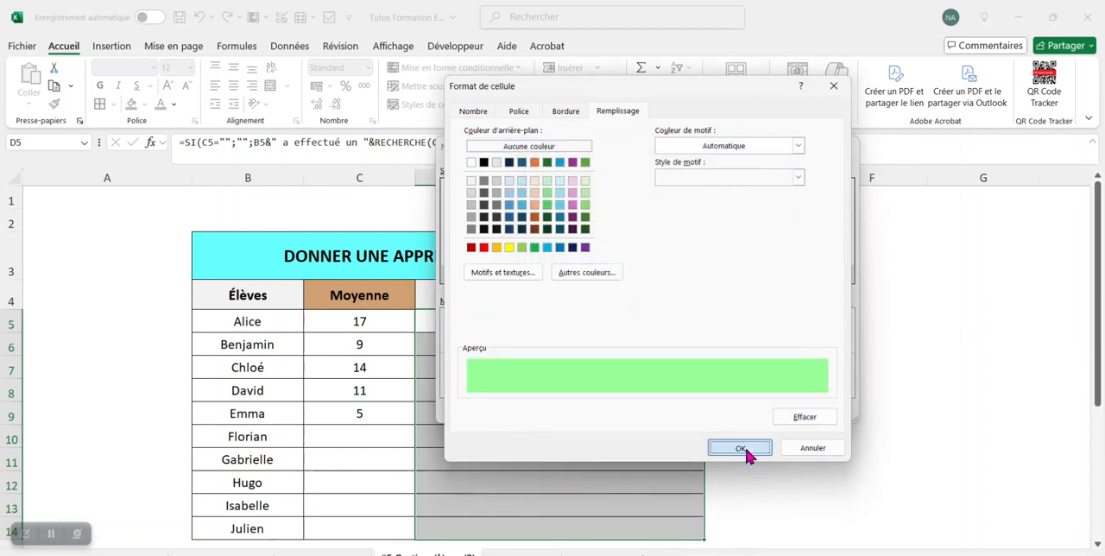
click(742, 449)
click(771, 409)
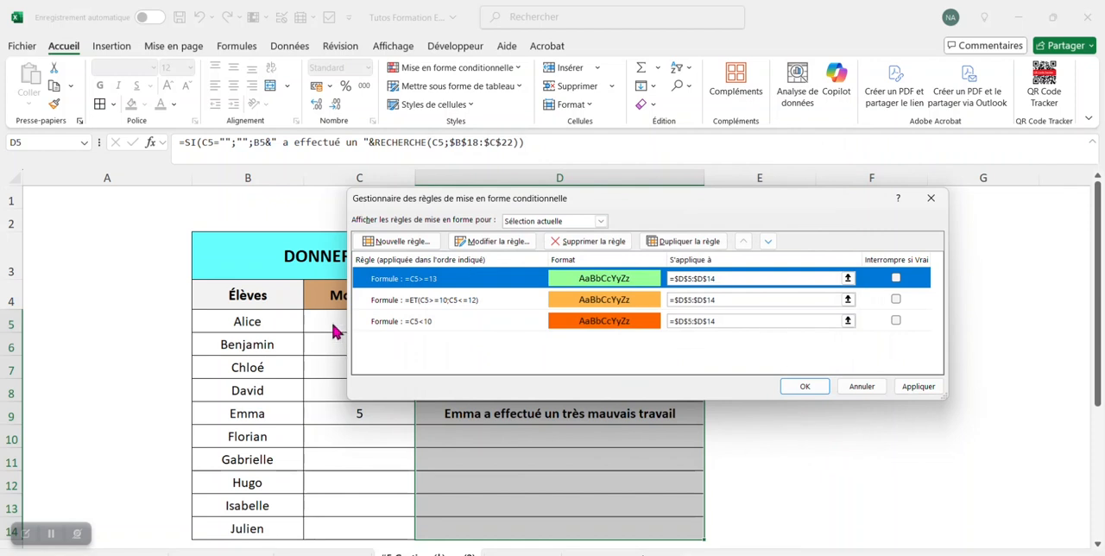
Apply the three conditional formatting rules to D5:D14 and check the coloured appreciations
click(807, 388)
click(816, 367)
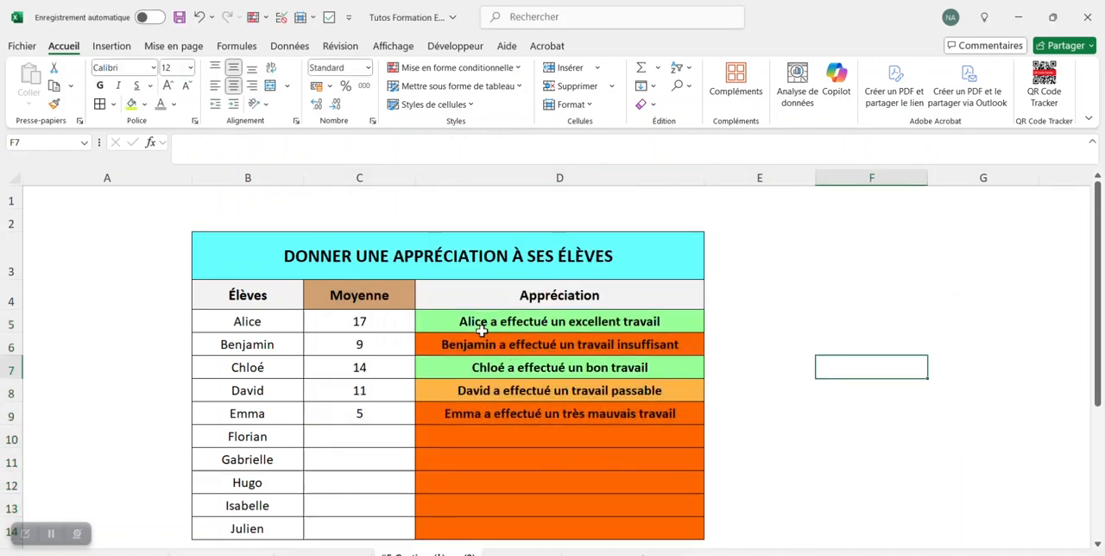
drag(504, 324, 511, 401)
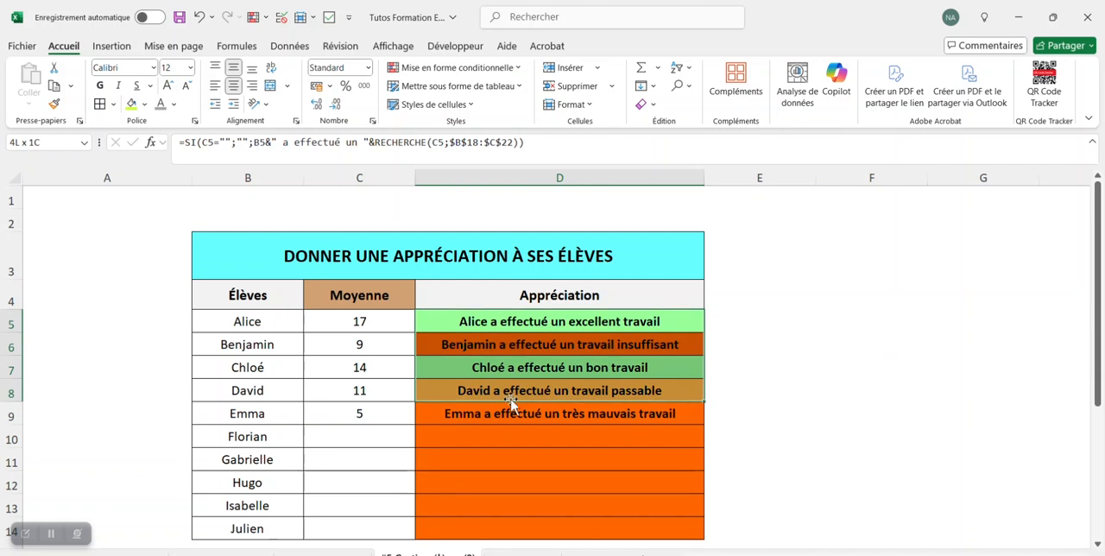
click(867, 436)
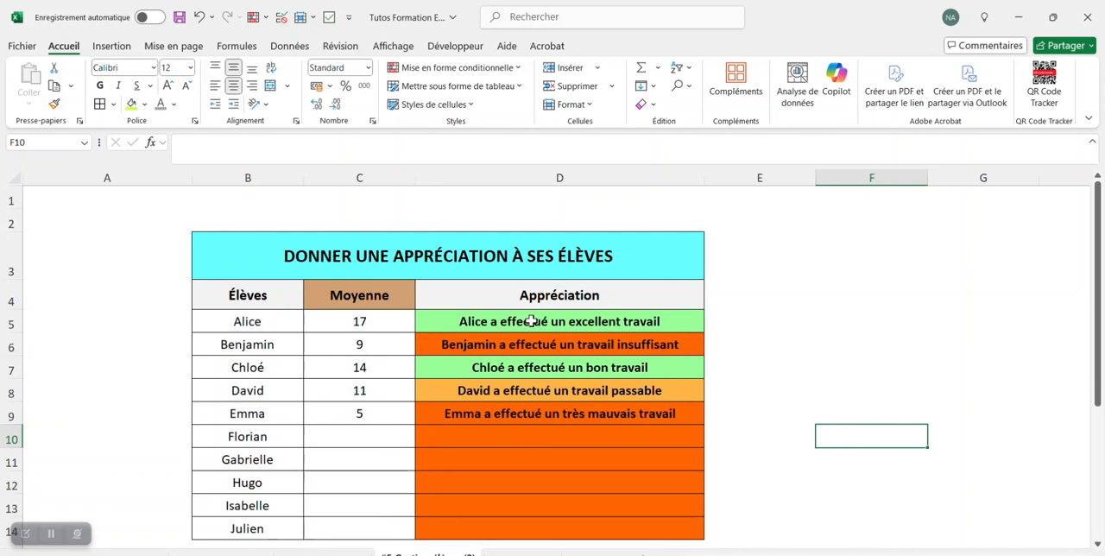
Start a new conditional formatting rule for D5:D14 that formats only cells containing "Cellules vides"
drag(531, 320, 537, 528)
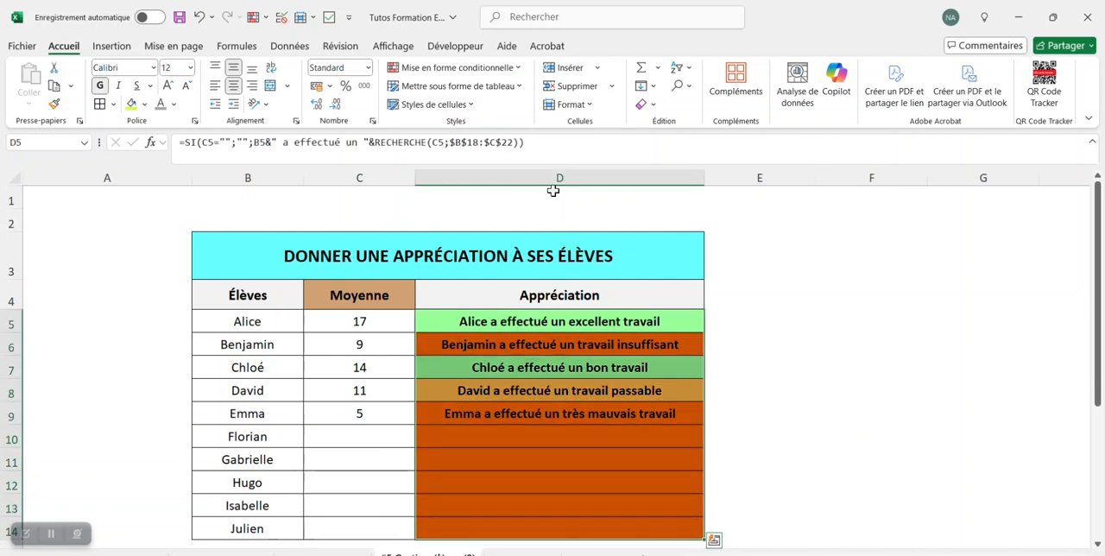
click(504, 72)
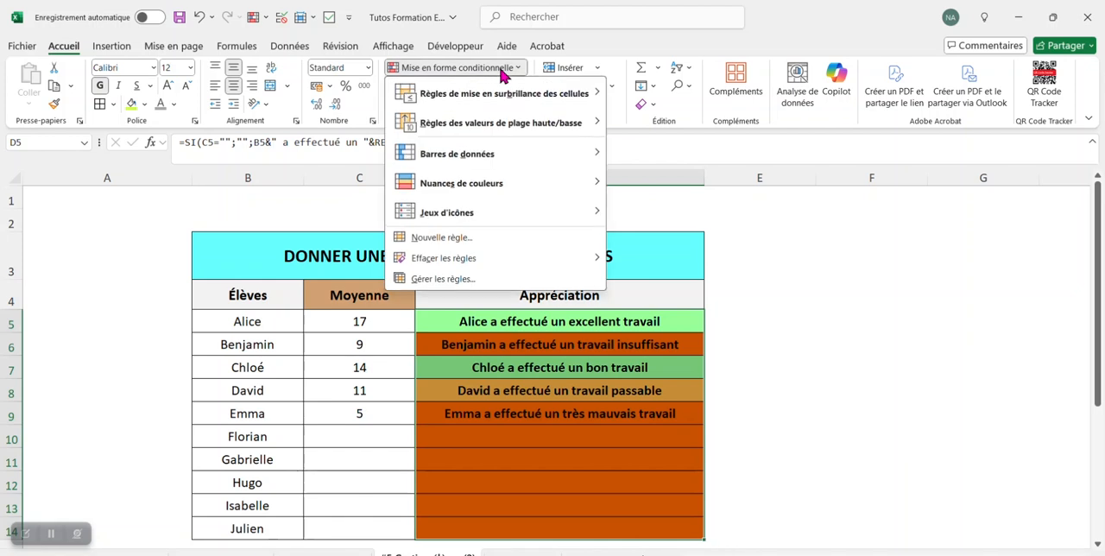
click(481, 240)
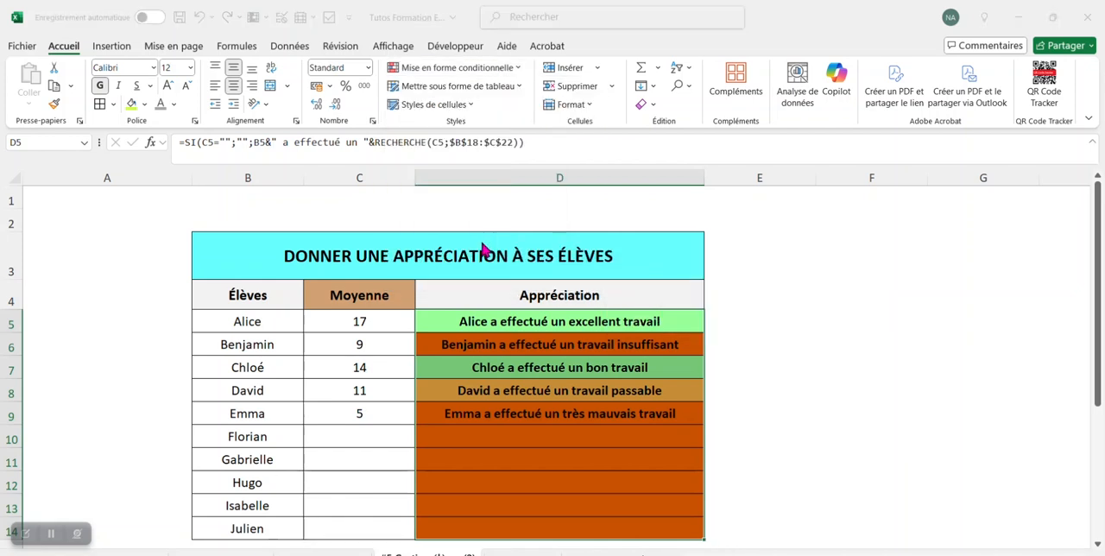
click(556, 209)
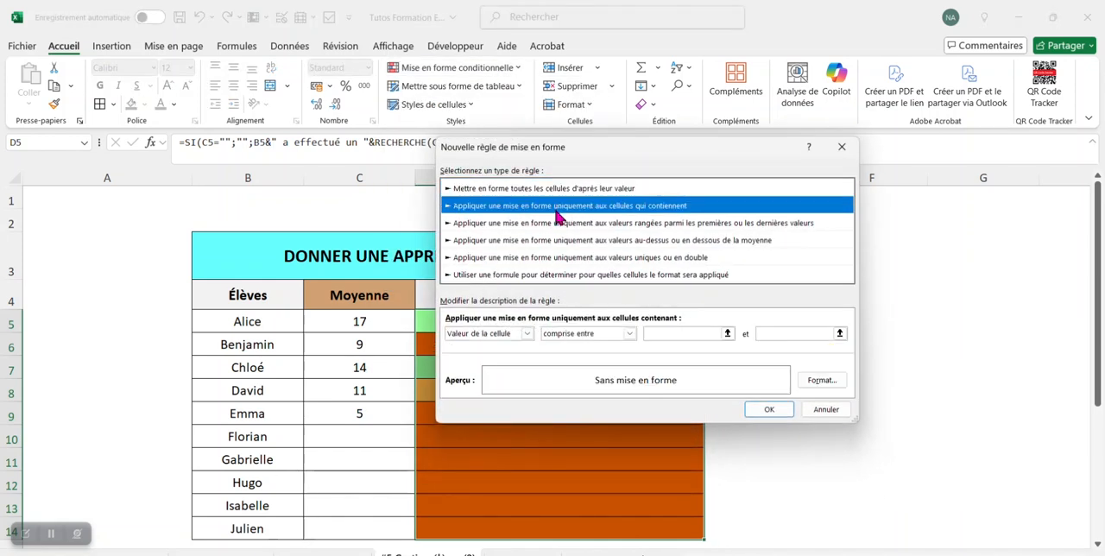
click(529, 336)
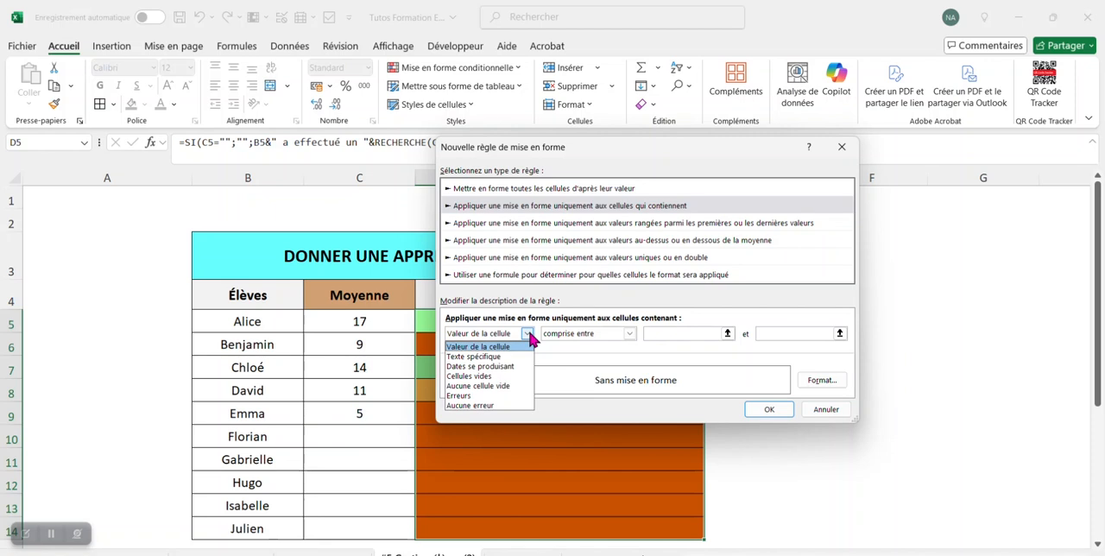
click(506, 388)
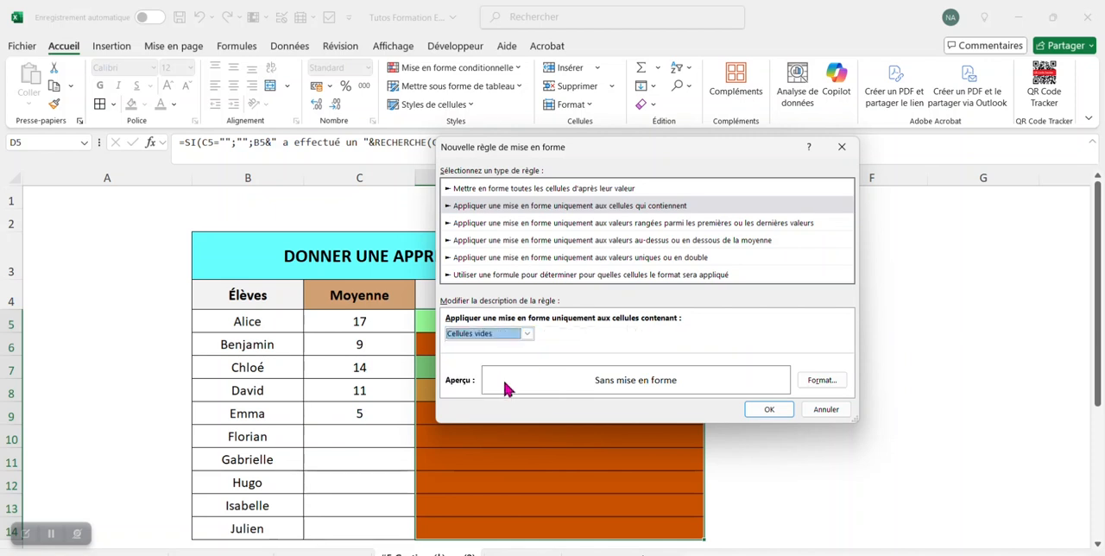
Give the empty-cells rule a white background fill and validate it so it applies to the appreciation column
click(822, 380)
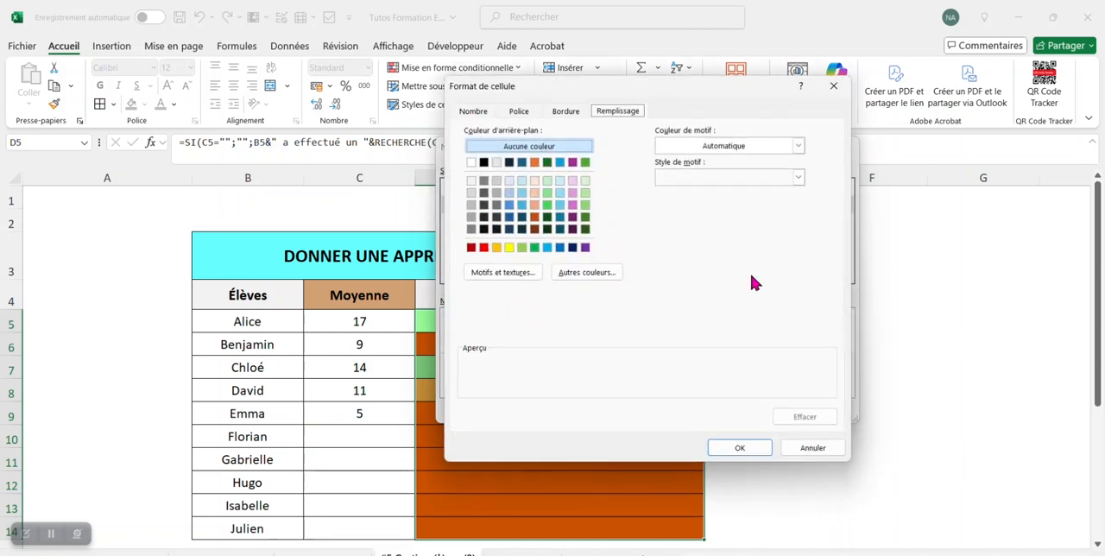
click(471, 162)
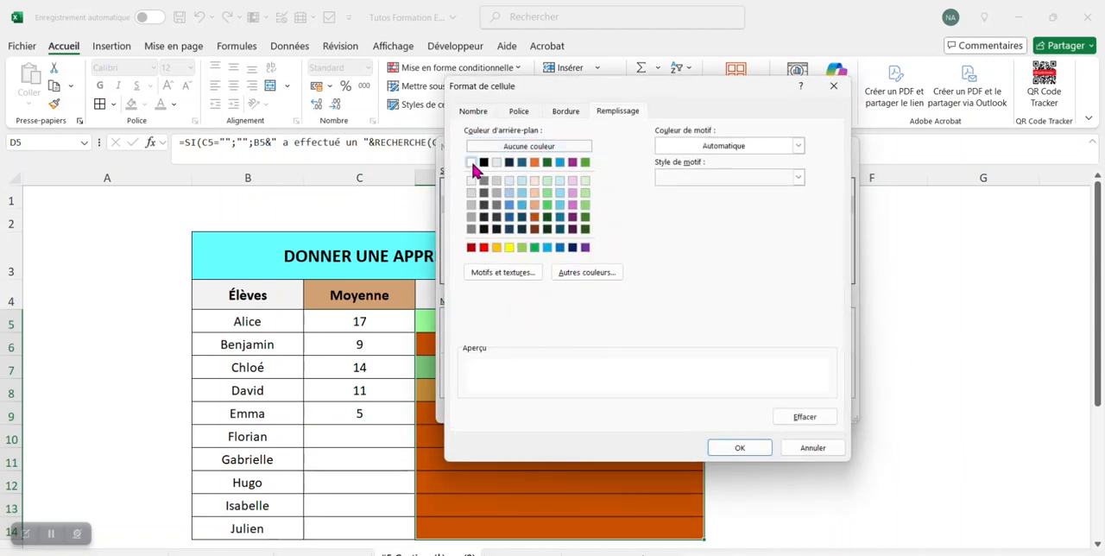
click(738, 447)
click(769, 407)
click(824, 384)
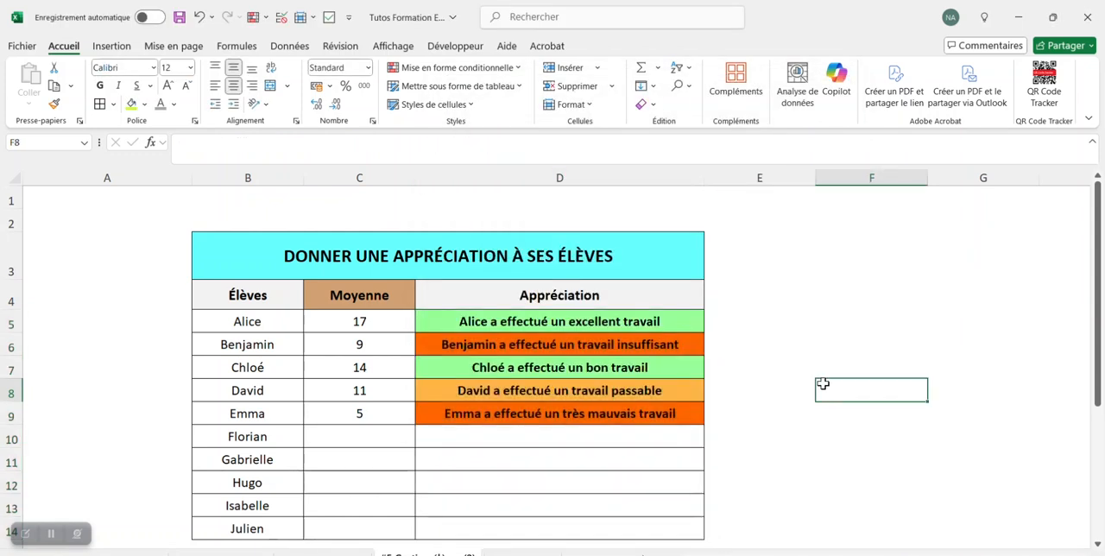
Enter the averages 14, 10, 9, 18 and 4 for the remaining pupils in C10:C14
click(341, 428)
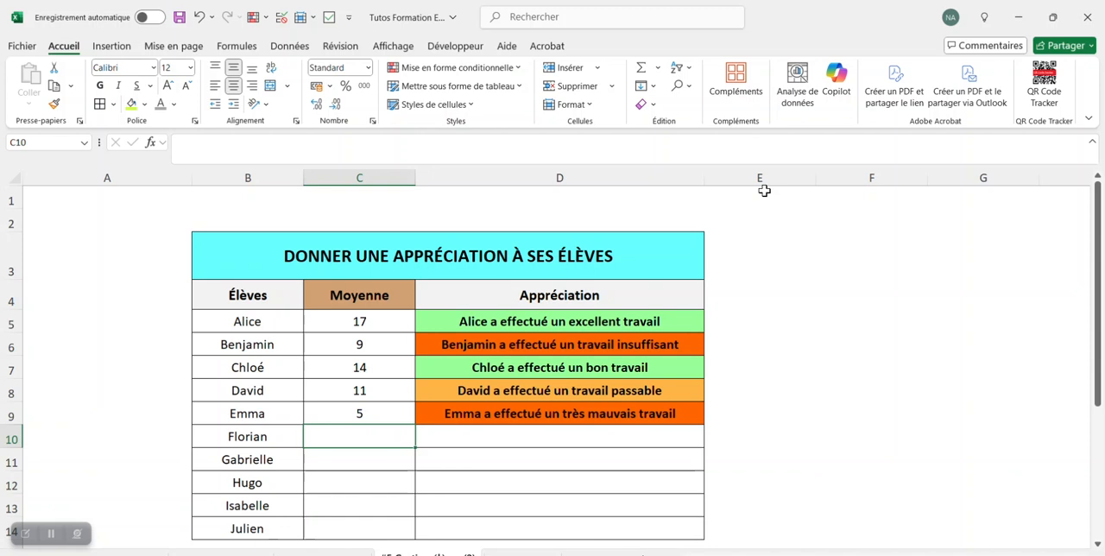
text(14)
key(Return)
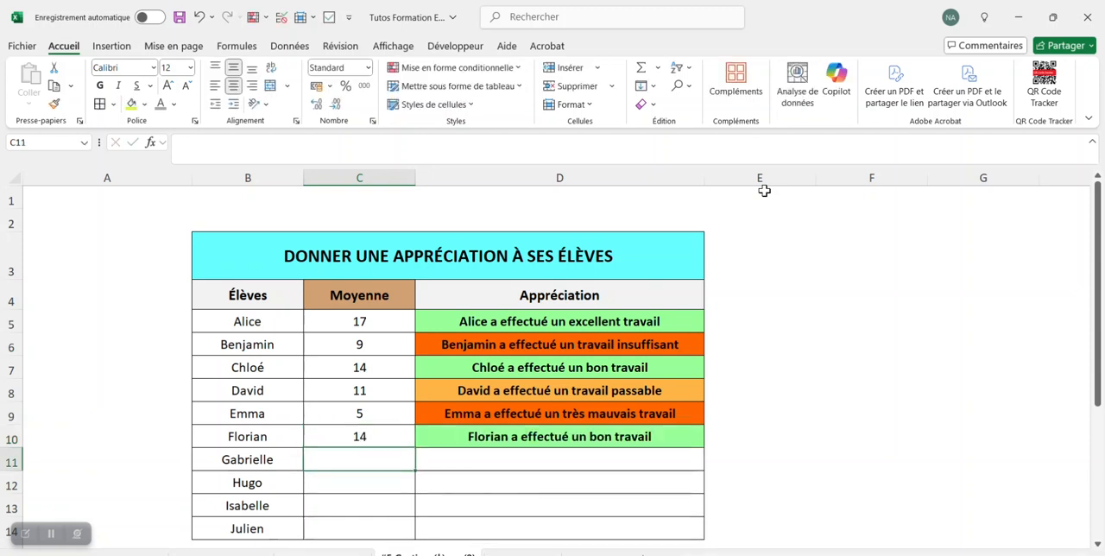
text(10)
key(Return)
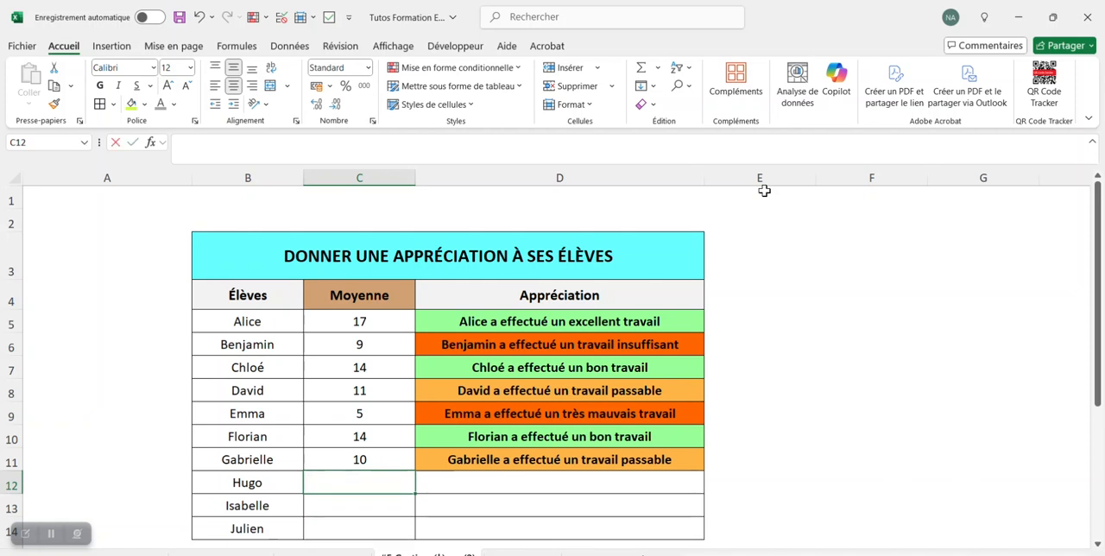
text(9)
key(Return)
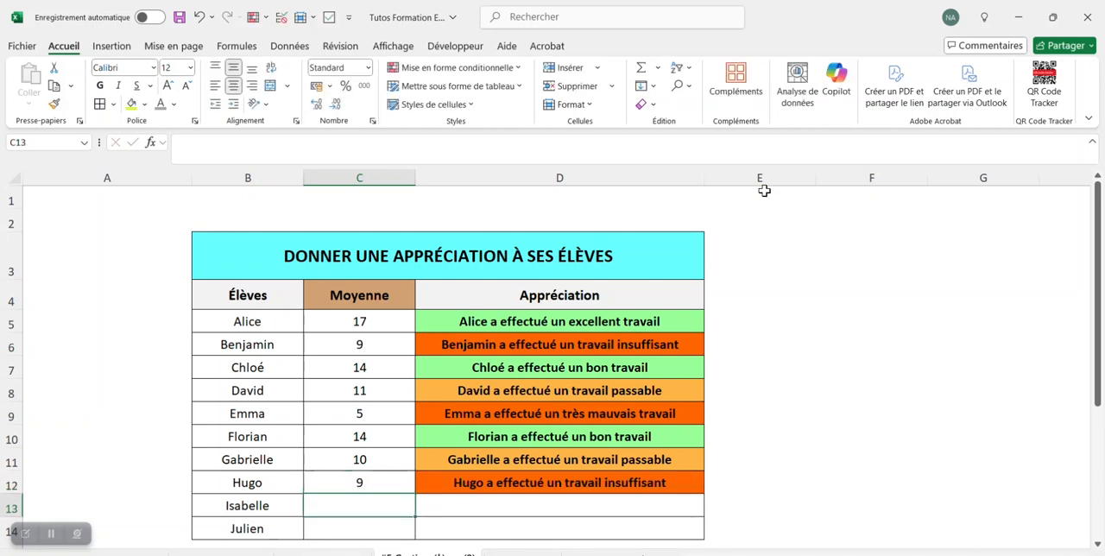
text(18)
key(Return)
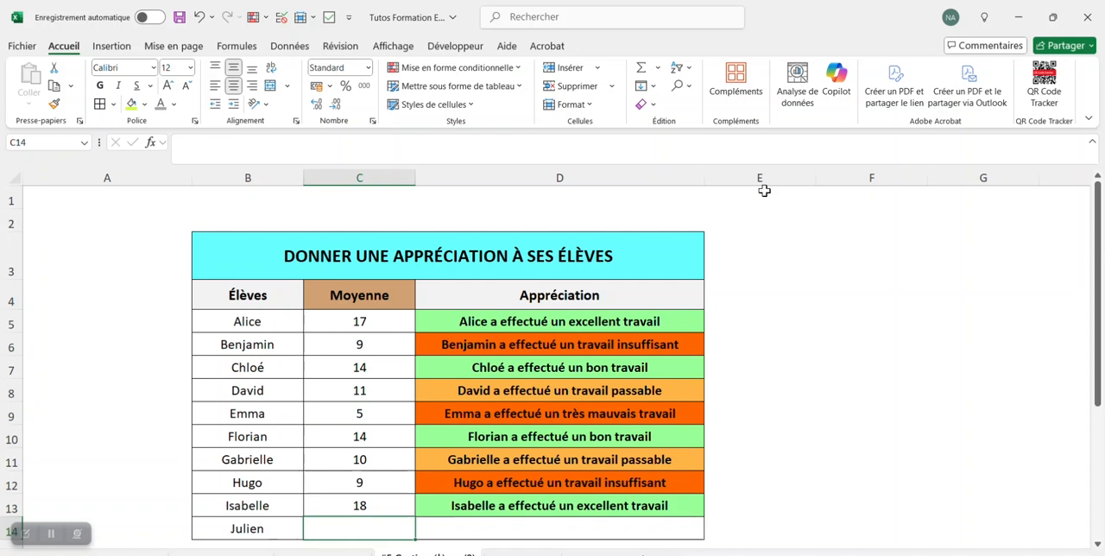
text(4)
key(Return)
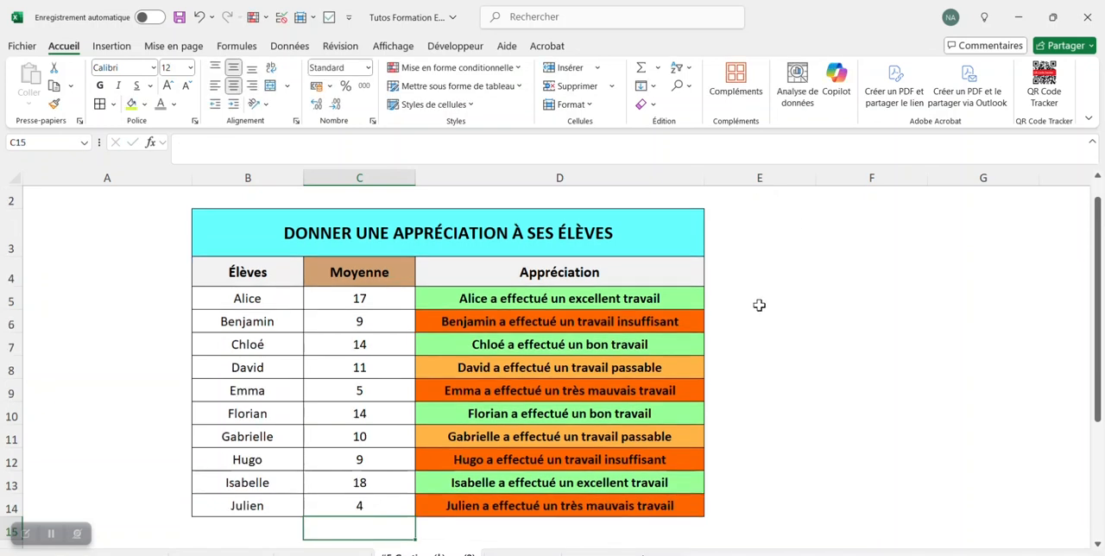